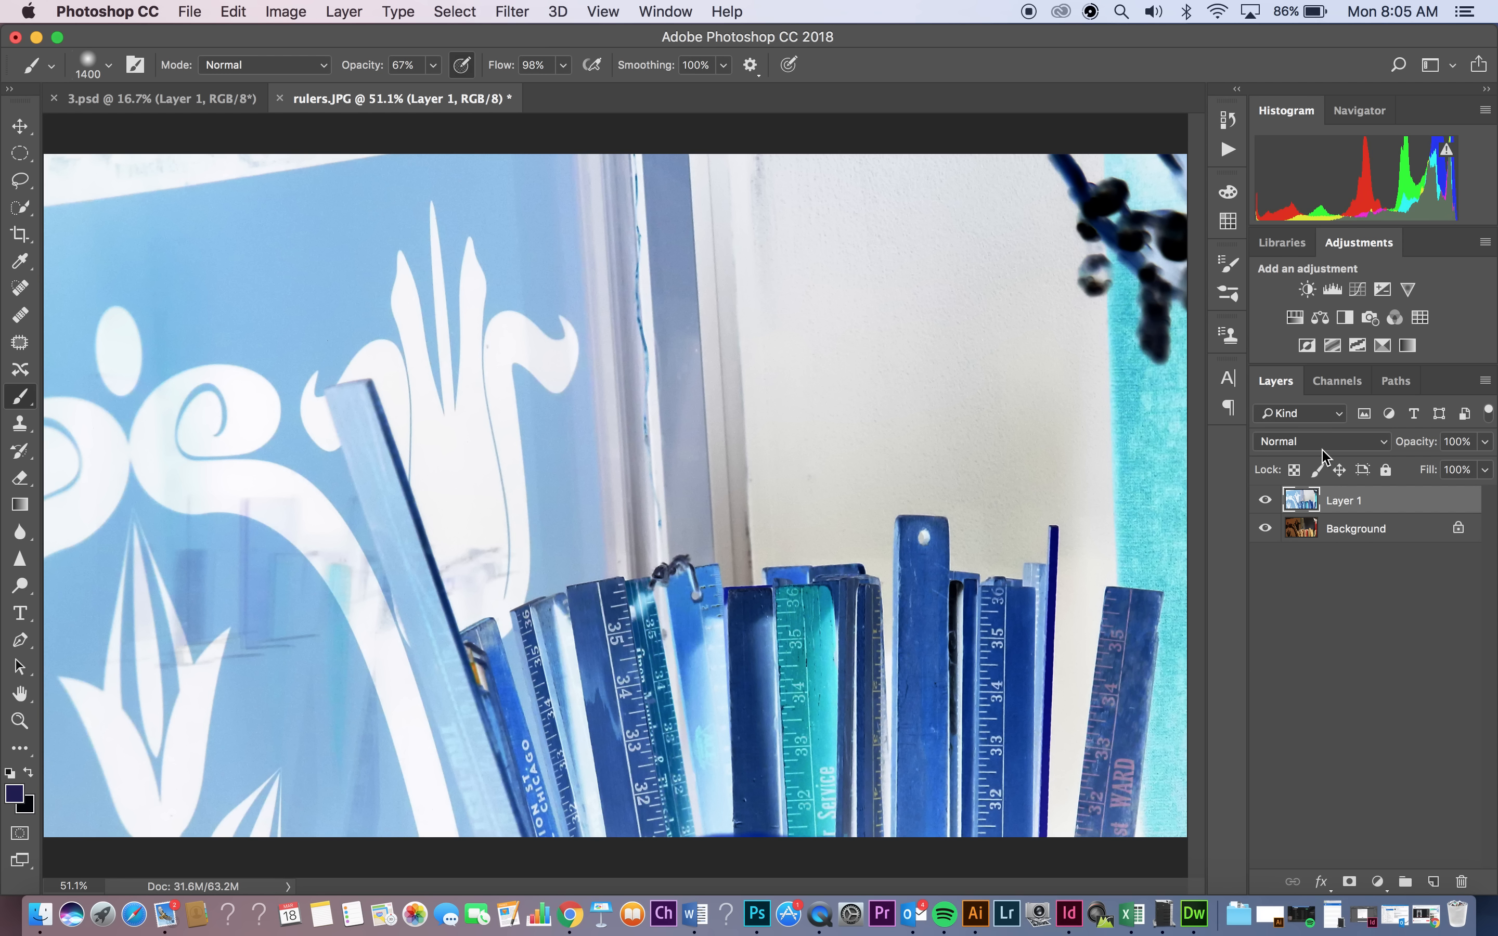
- Set Layer 1's blend mode to Vivid Light and convert the layer to a smart object
click(1376, 449)
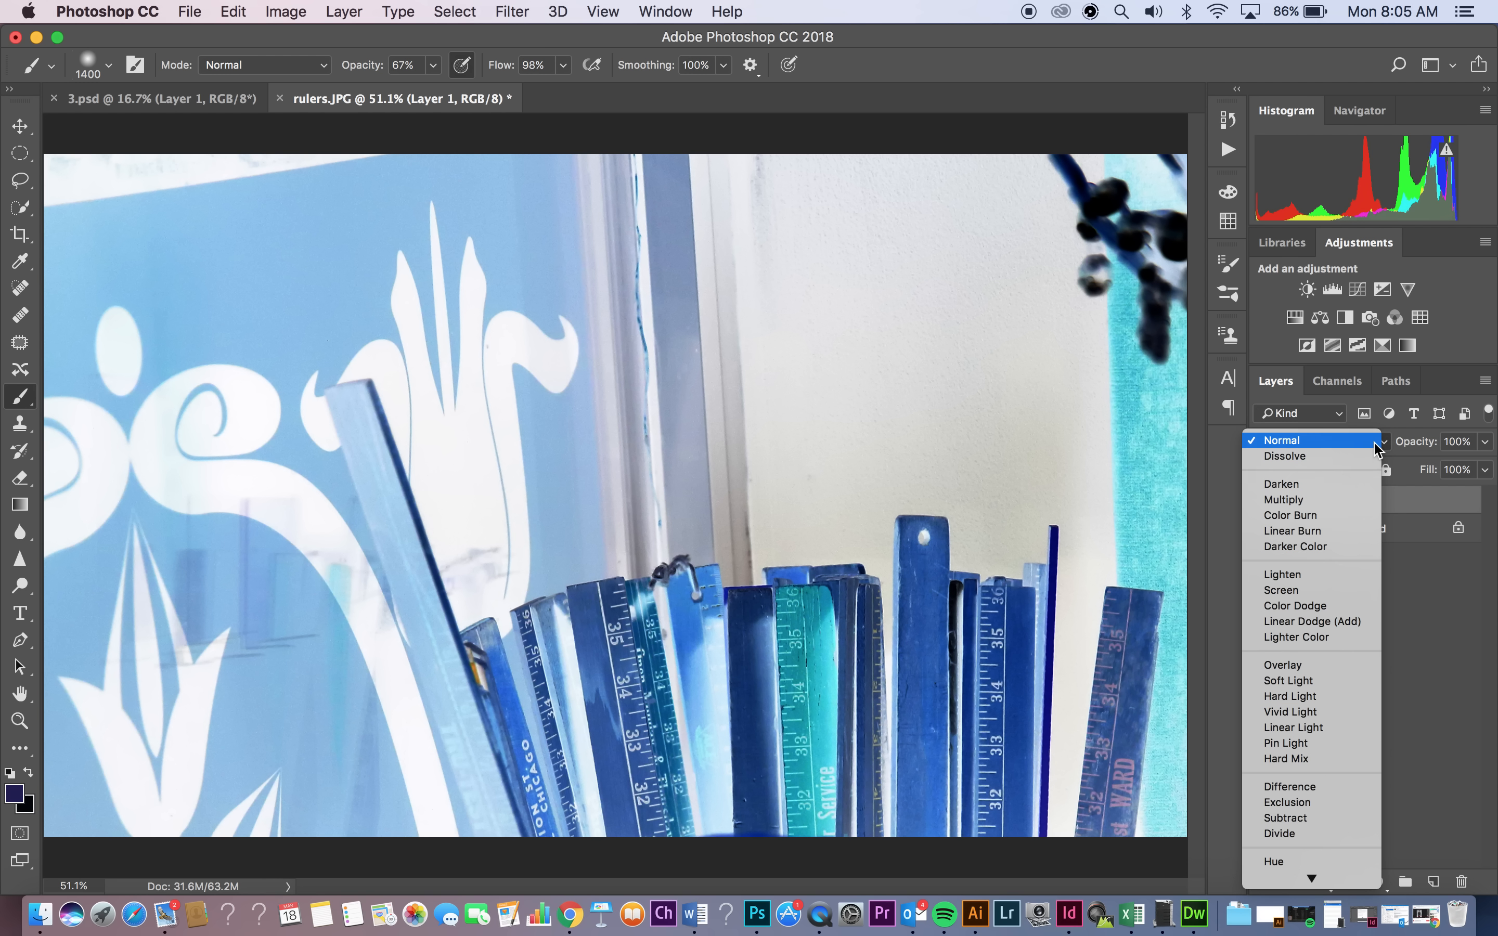
click(1329, 713)
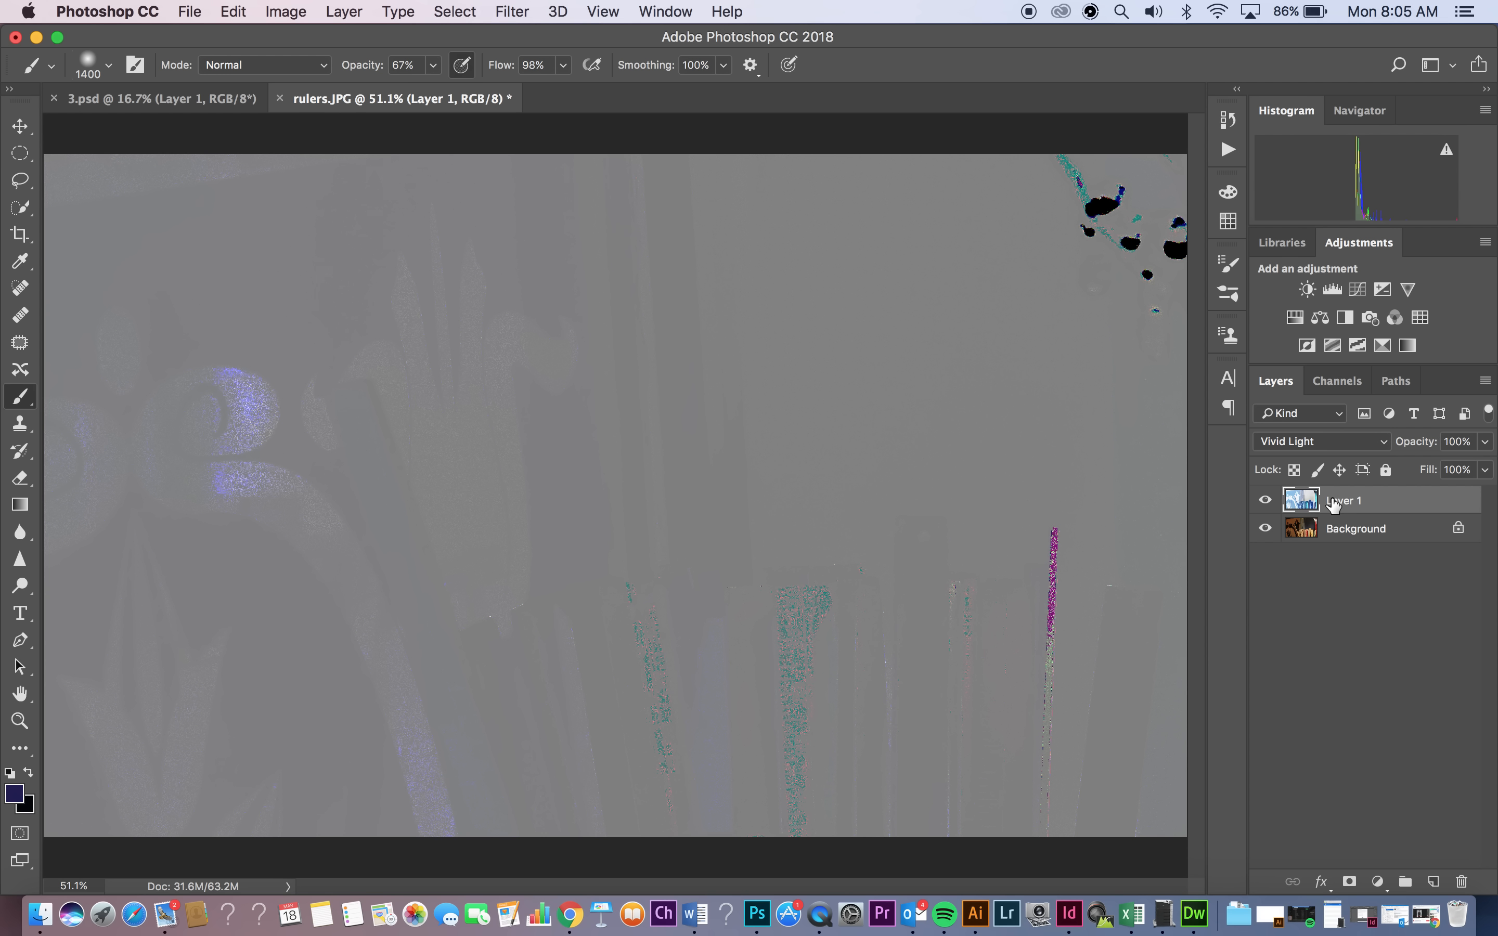
right_click(1378, 495)
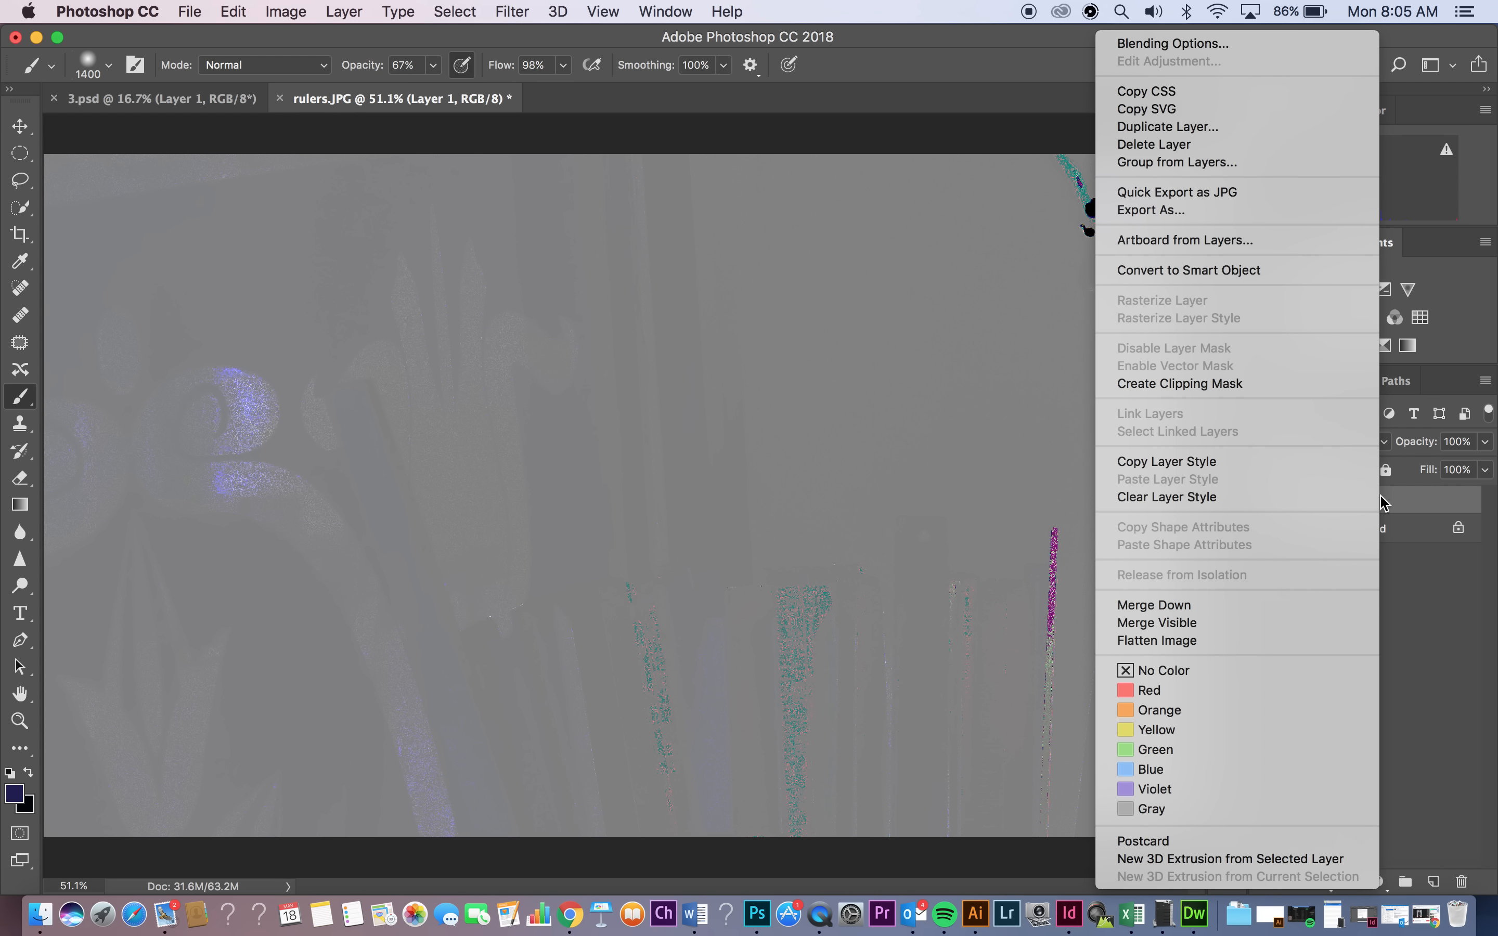
click(1315, 272)
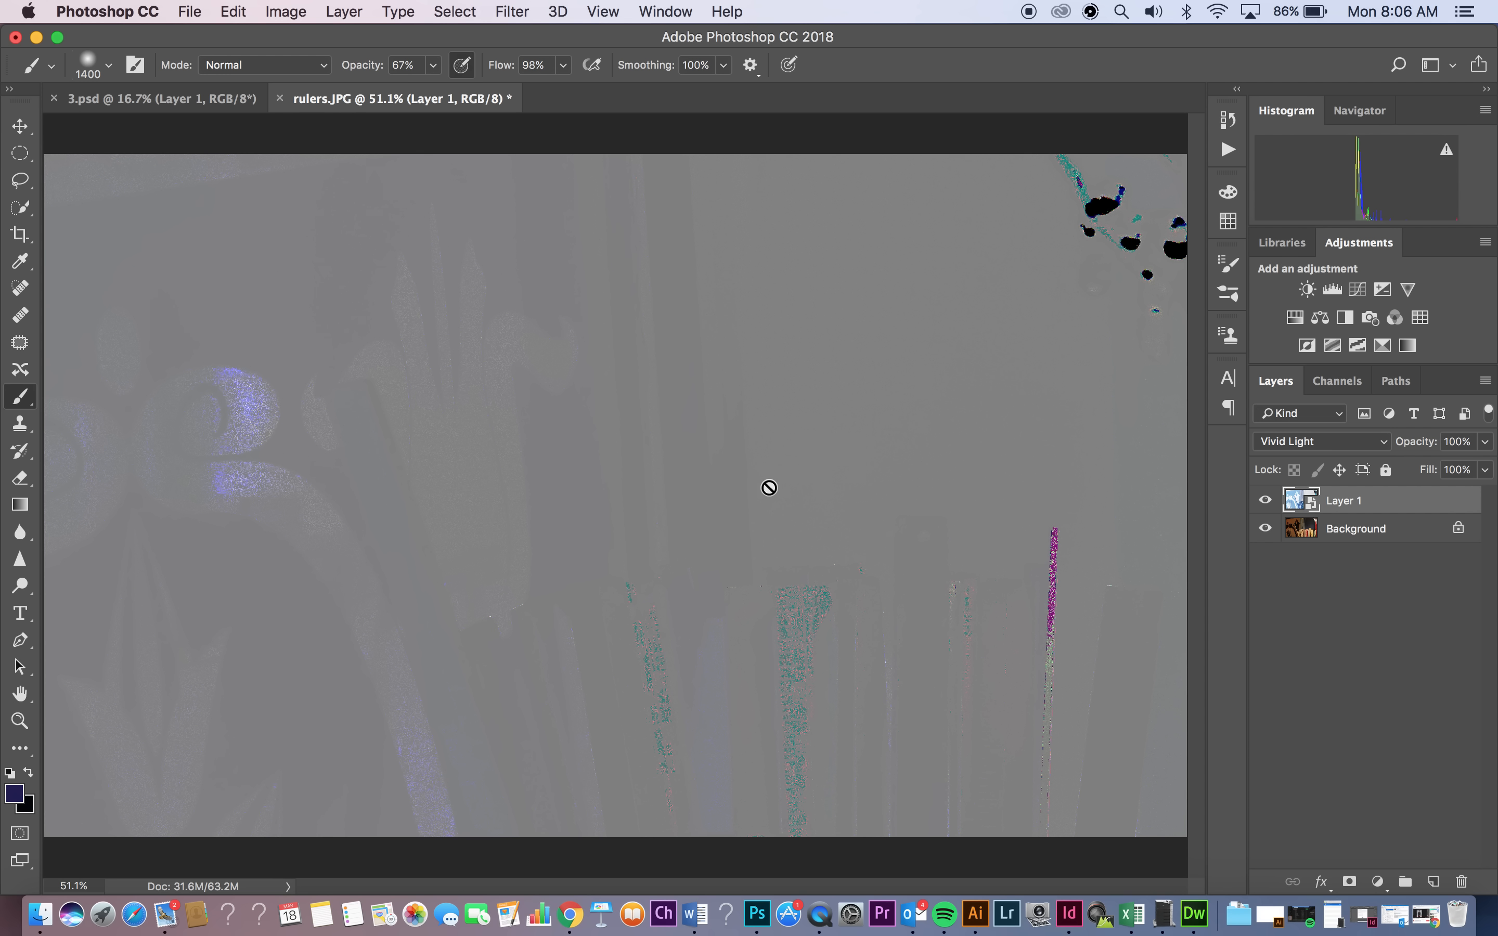
- Open the Surface Blur filter for Layer 1, set radius 36 pixels and threshold 41 levels, and compare with the preview off
click(501, 5)
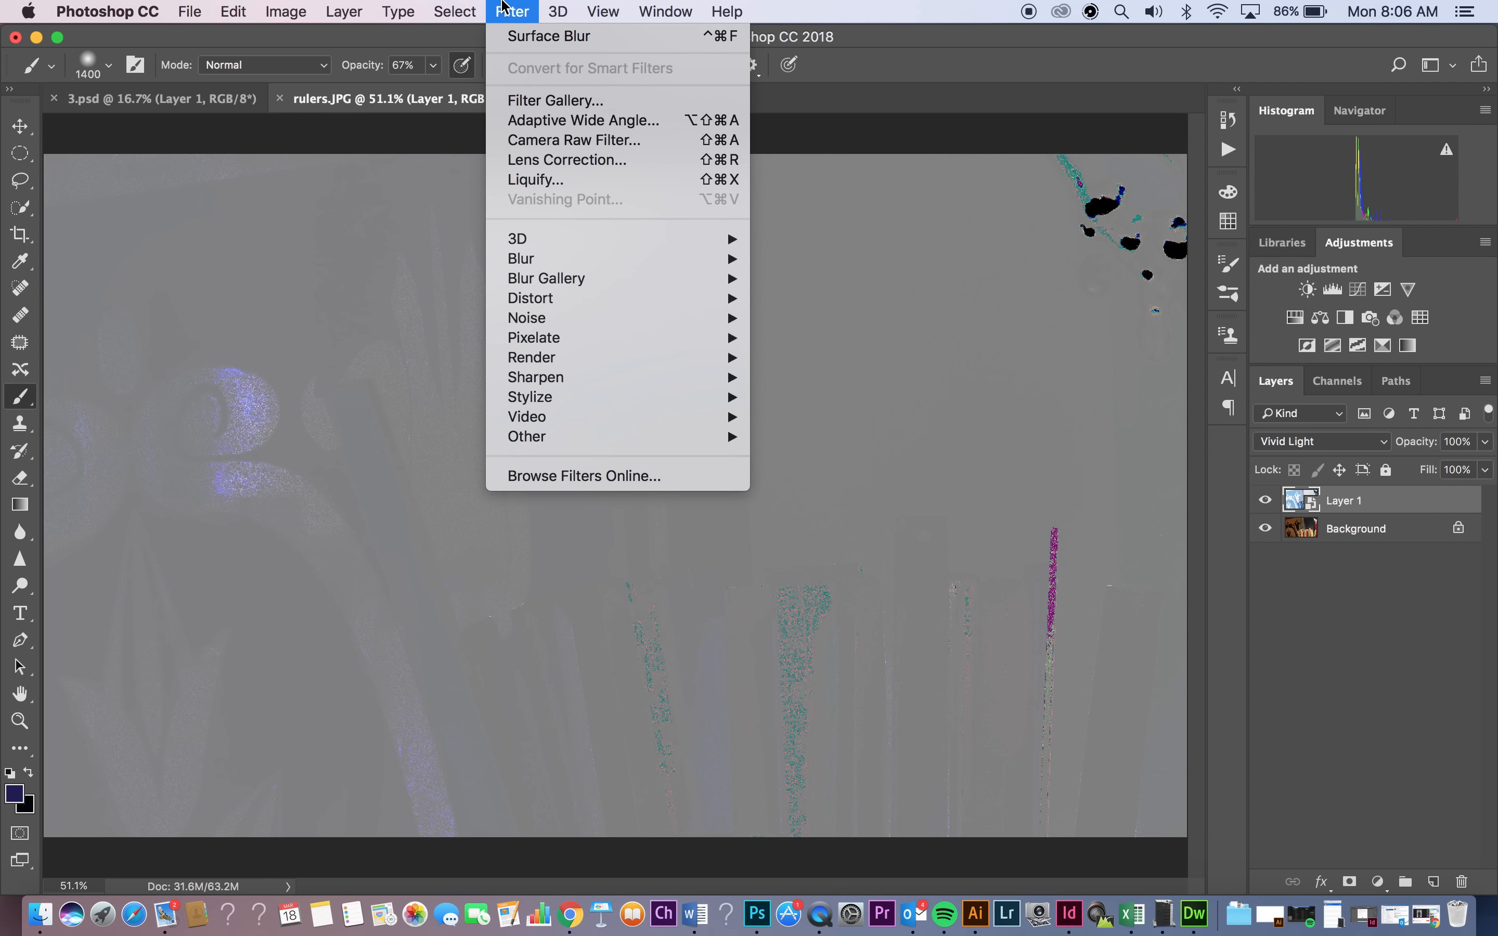
click(532, 136)
click(512, 11)
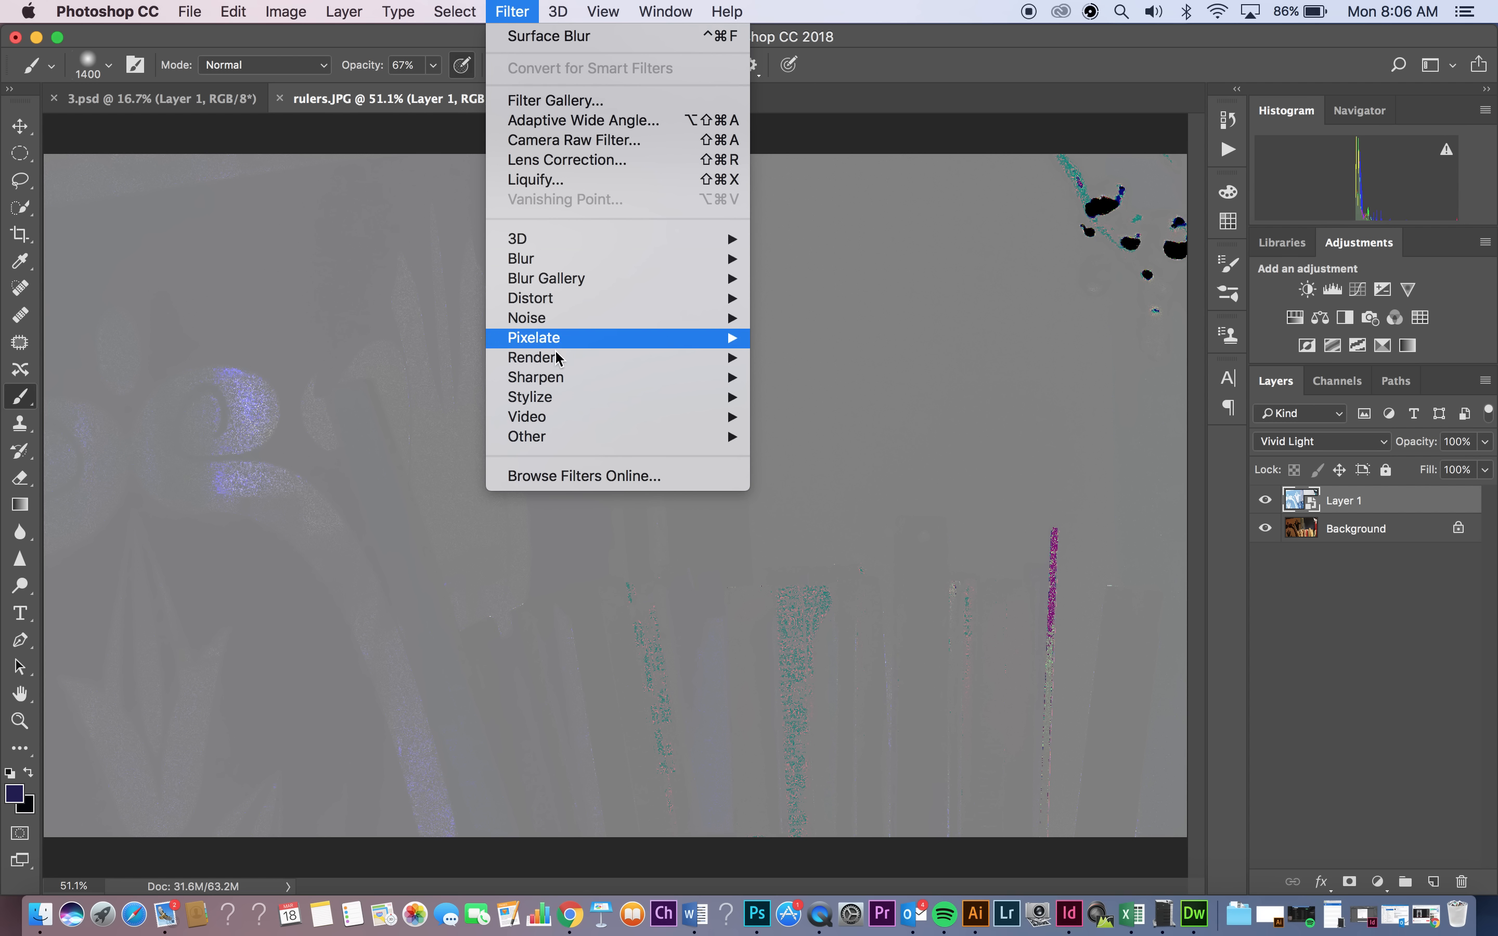
mouse_move(565, 447)
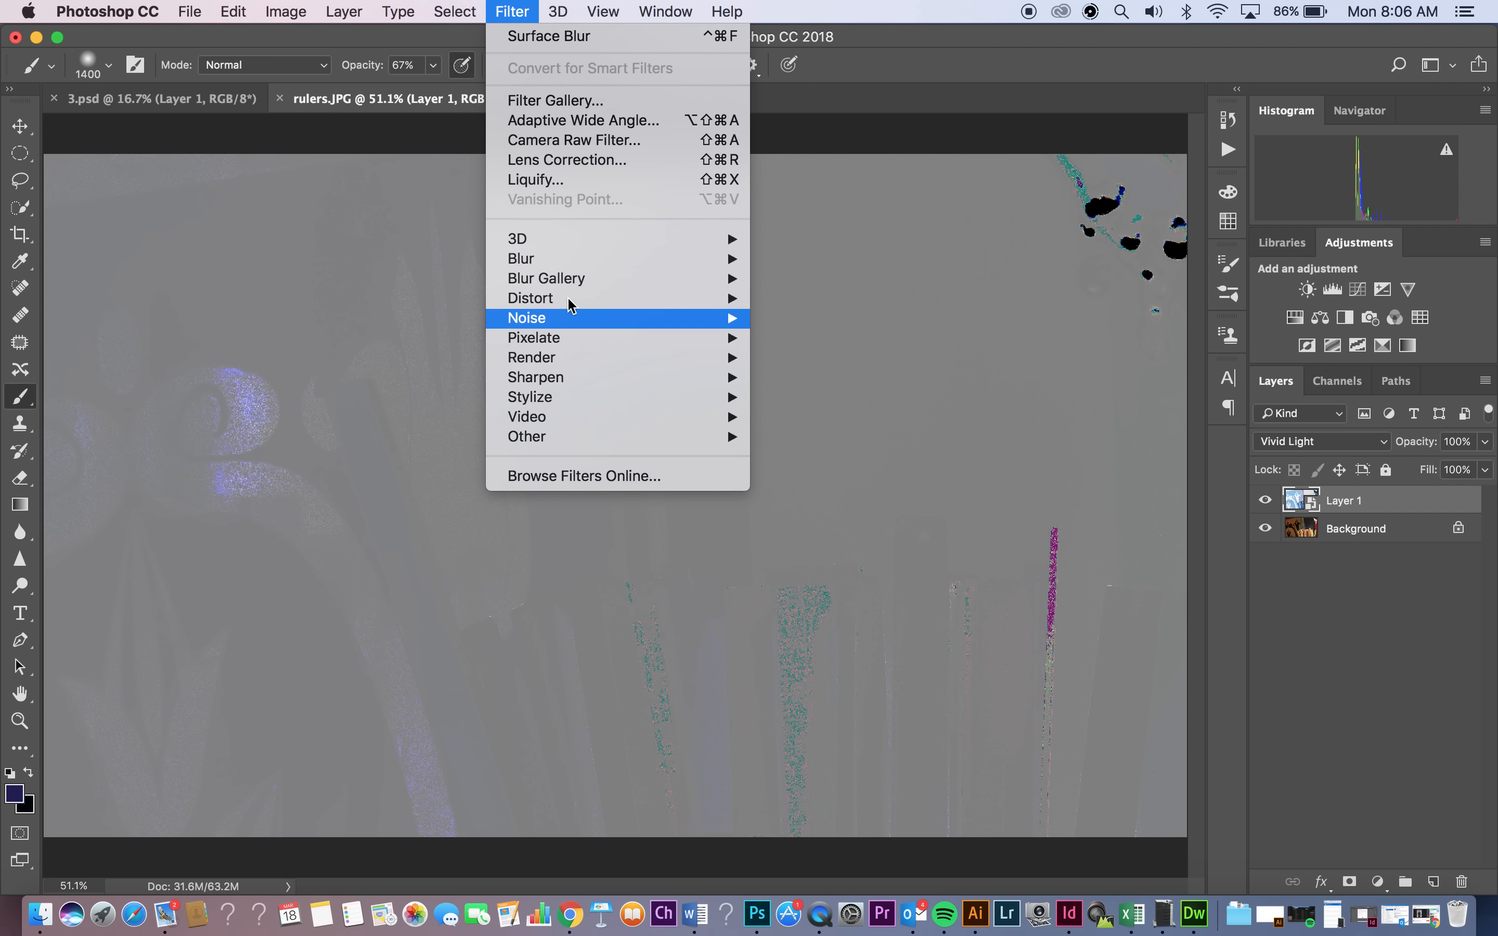
mouse_move(573, 262)
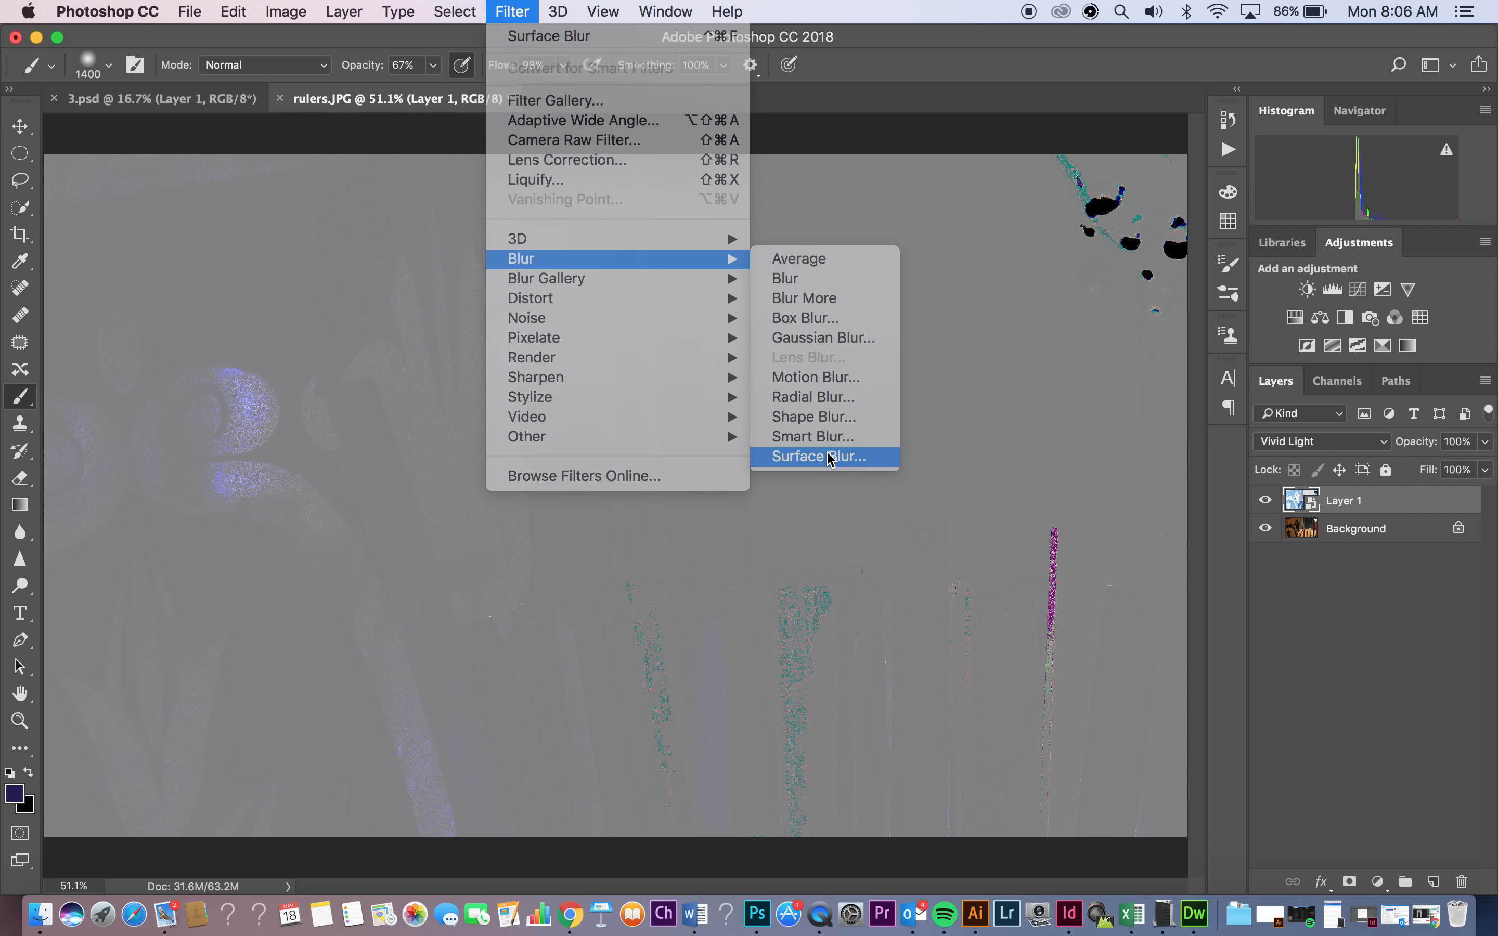
click(830, 457)
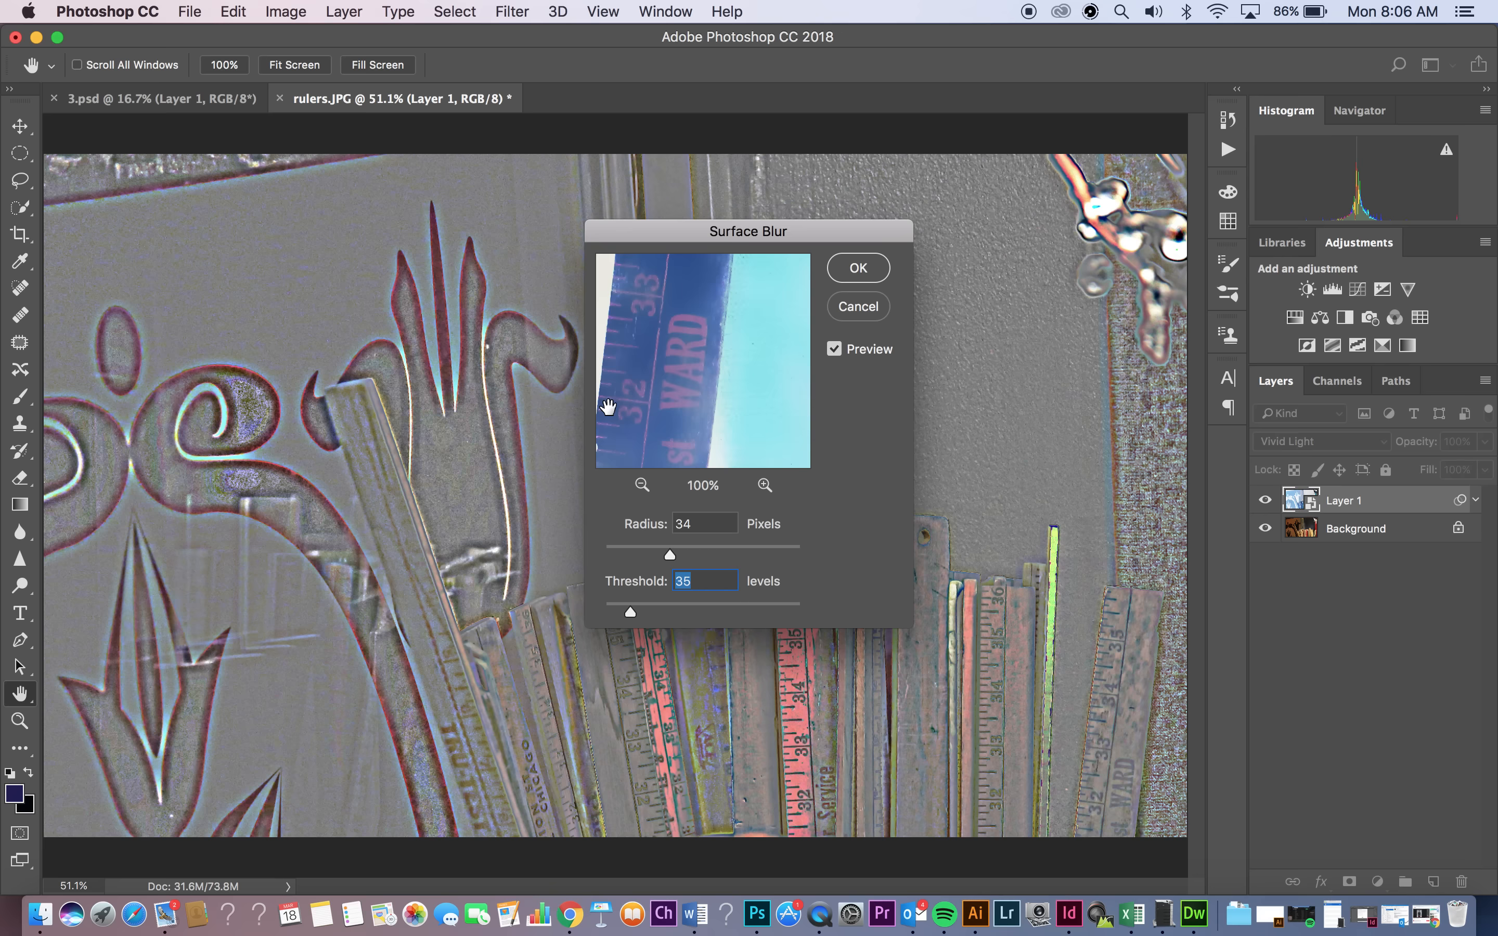
drag(705, 238, 898, 169)
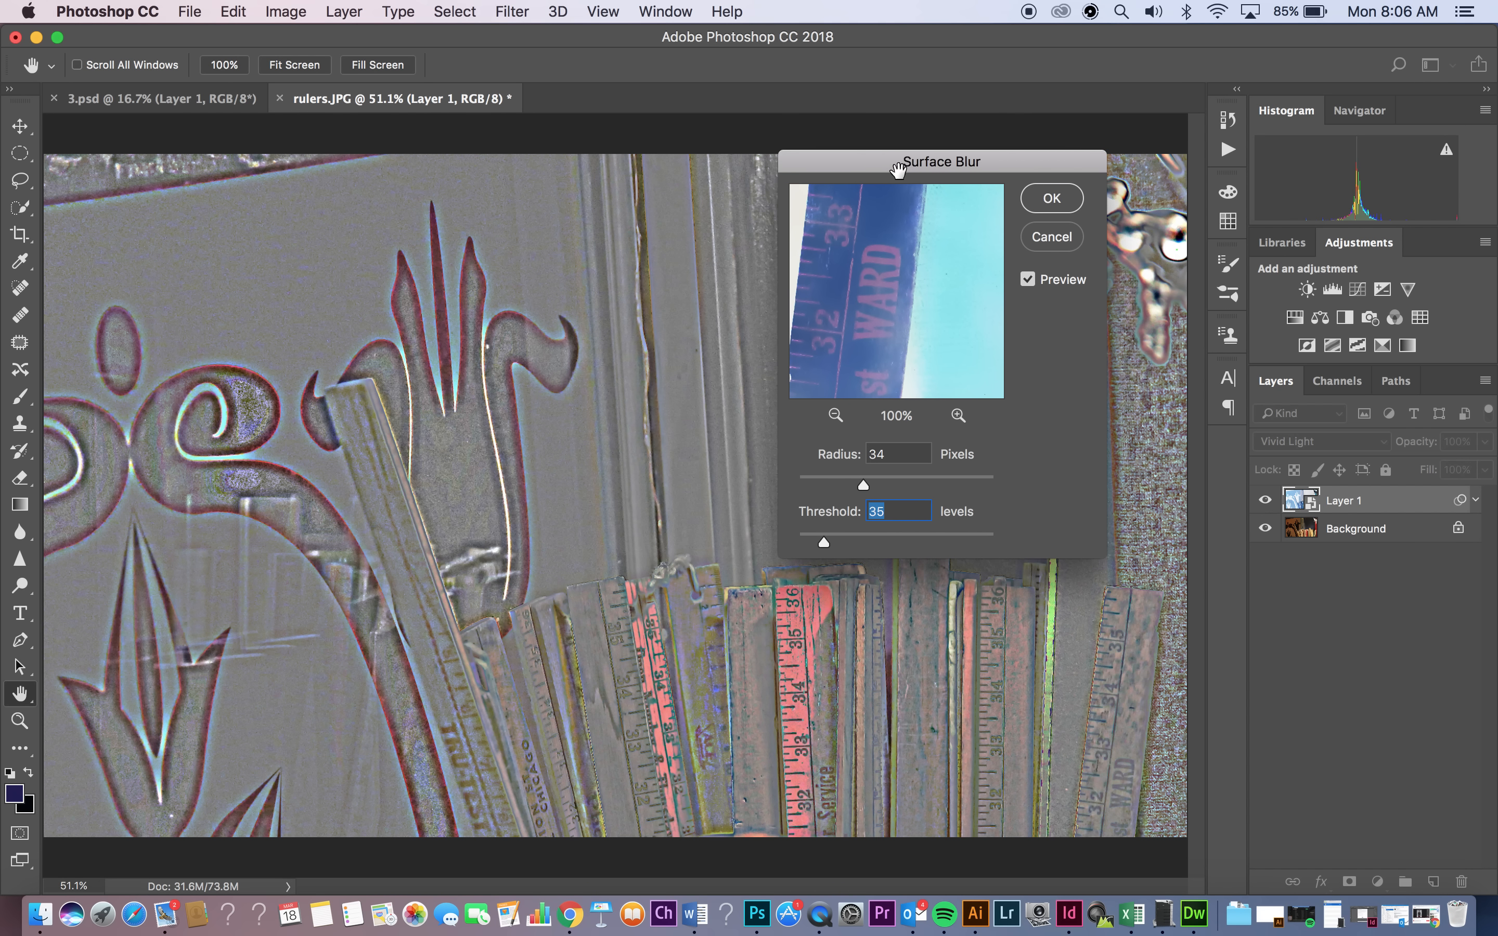
drag(862, 483, 865, 487)
drag(824, 544, 828, 543)
click(1028, 280)
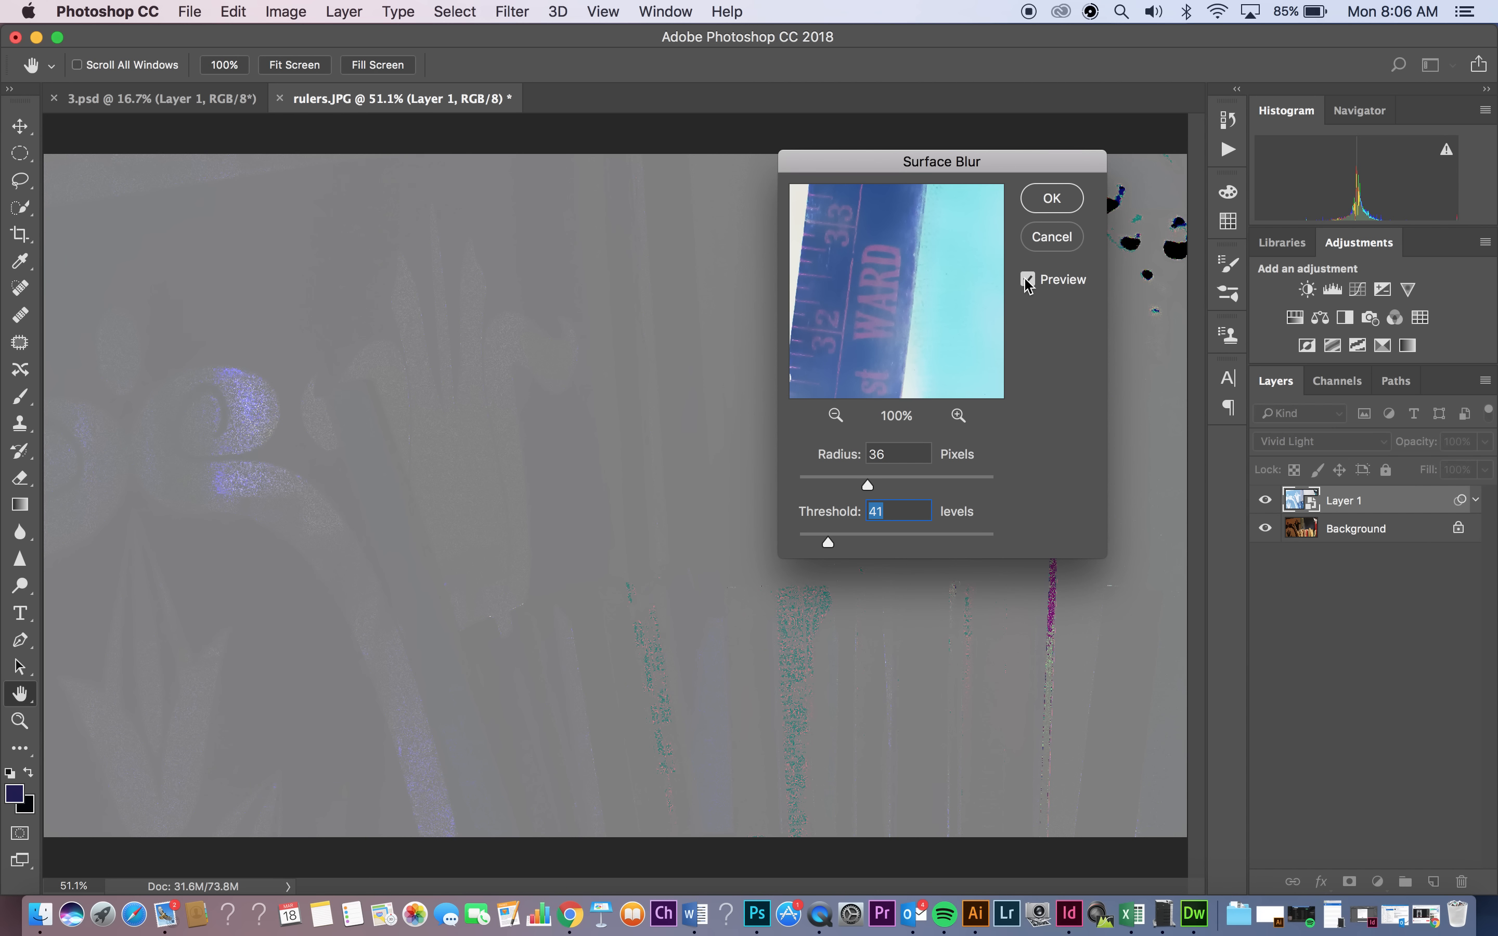
- Apply the Surface Blur with radius 26 pixels and threshold 23 levels
drag(867, 488, 856, 490)
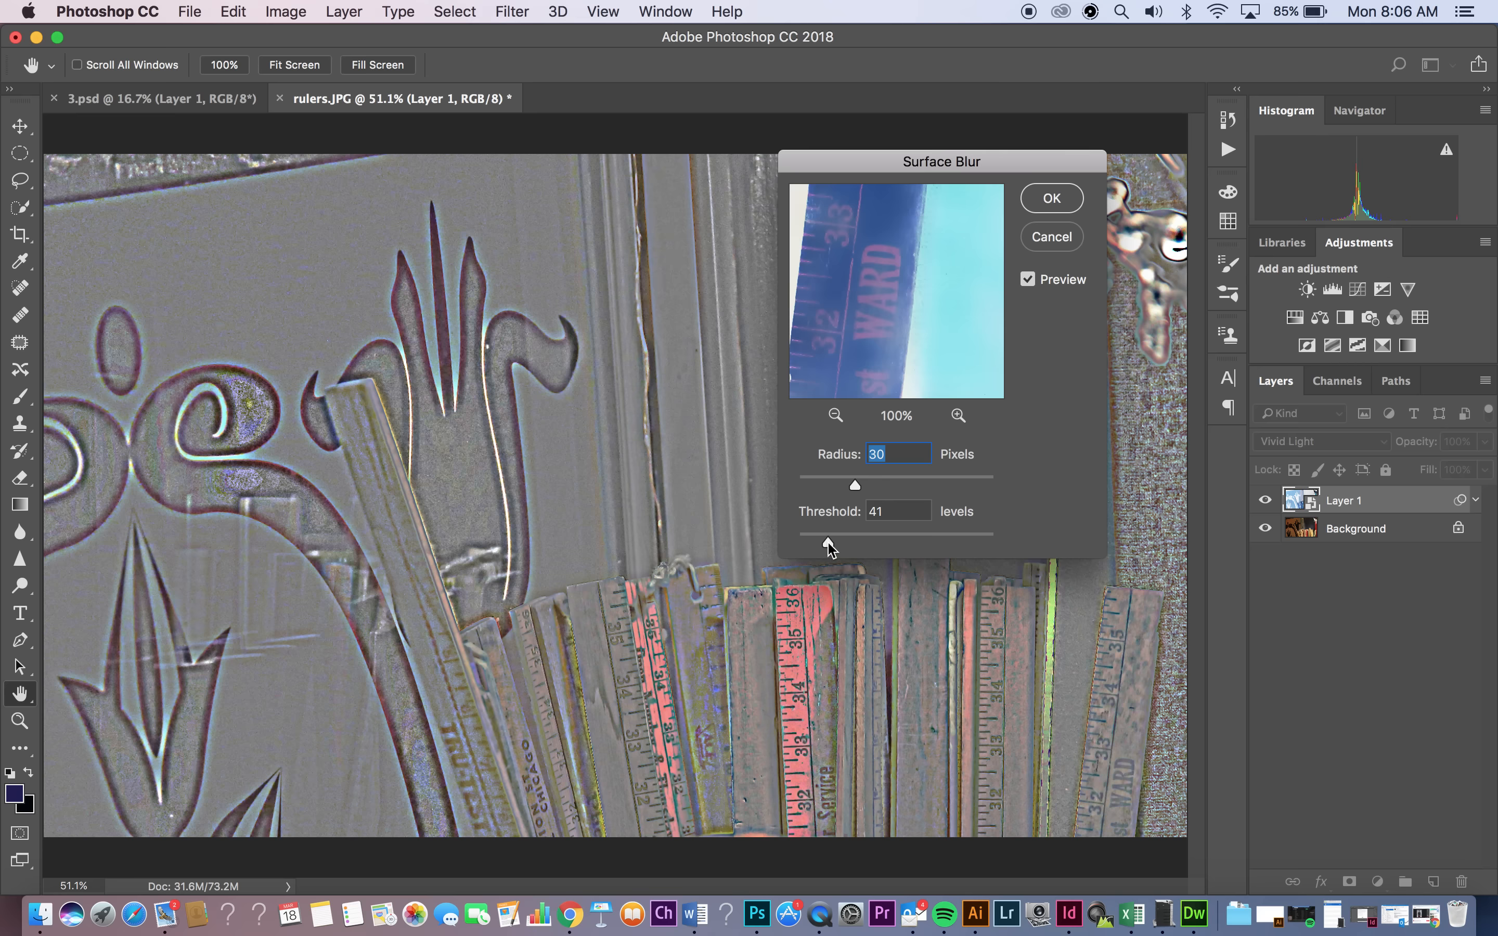
drag(827, 543, 821, 546)
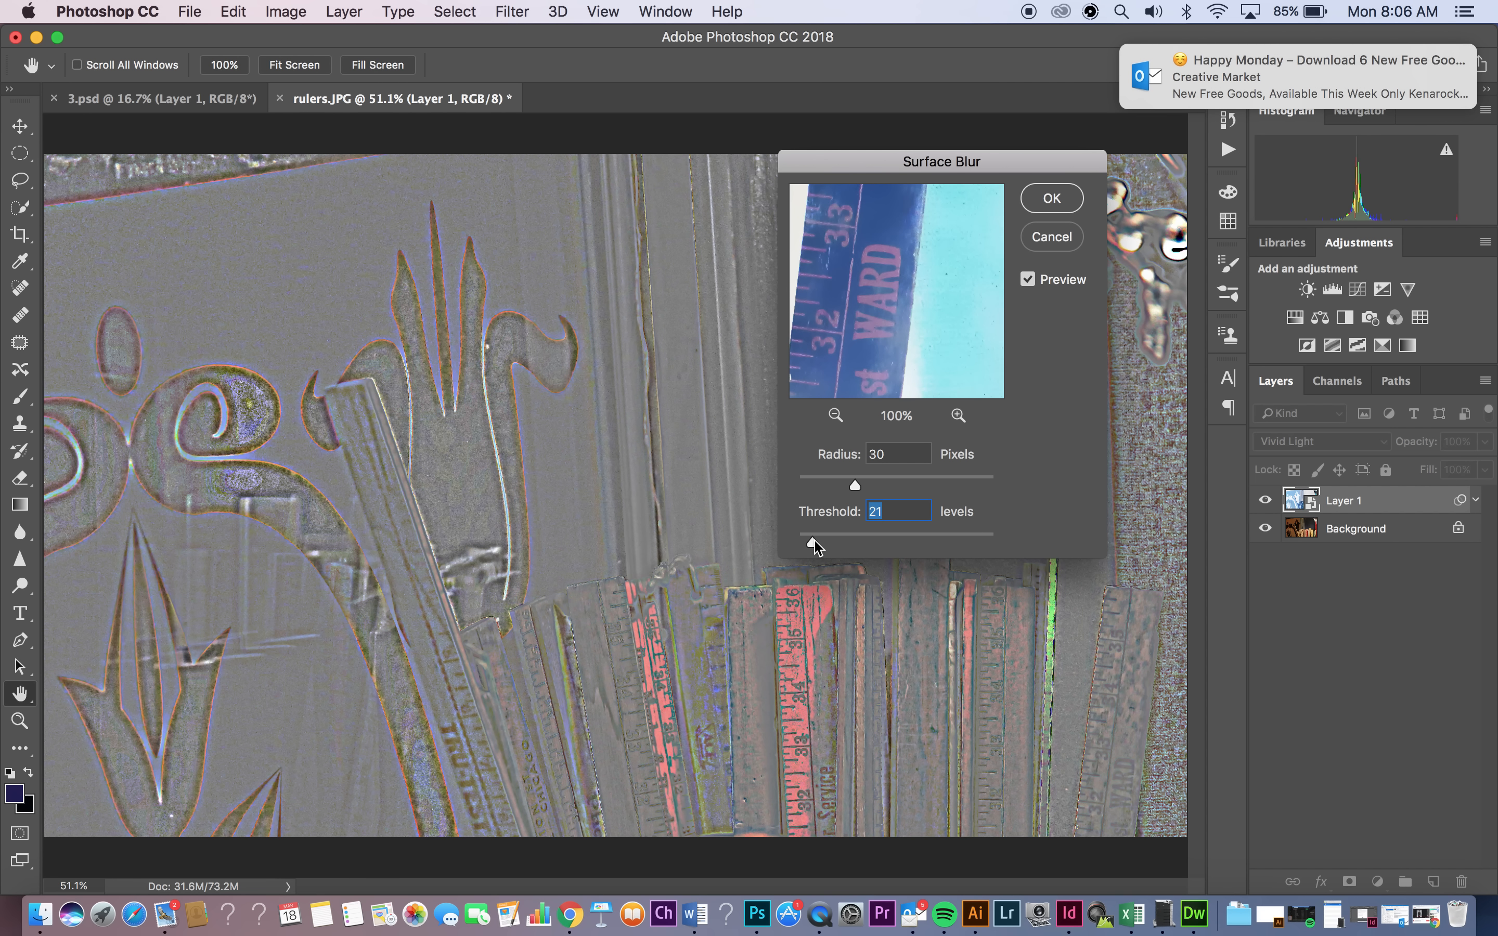
drag(813, 545, 815, 543)
drag(856, 483, 853, 489)
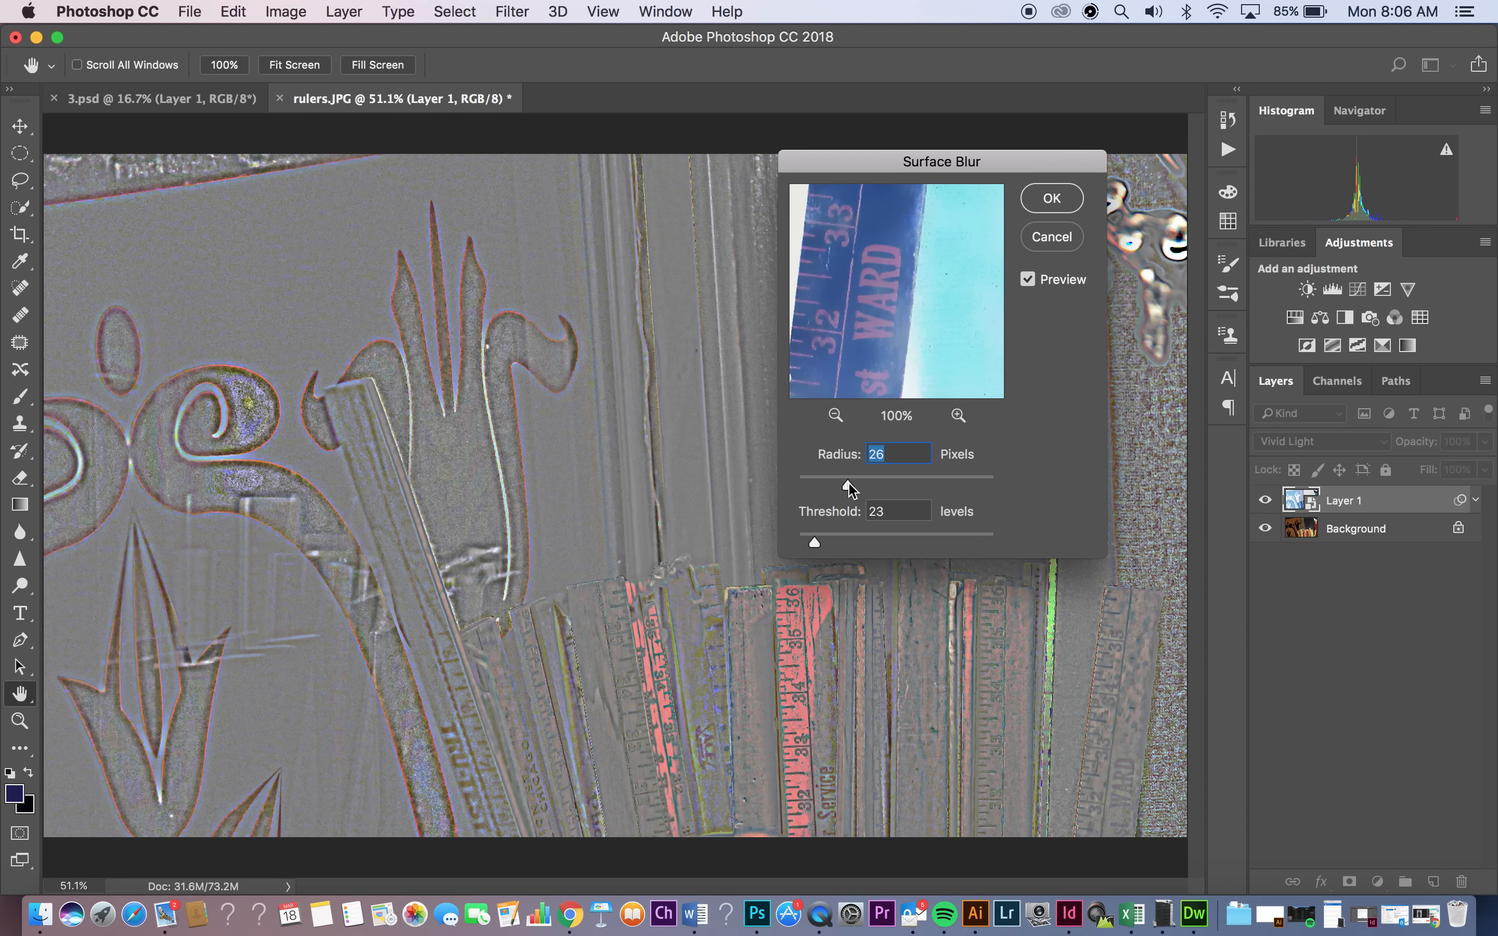
click(1059, 200)
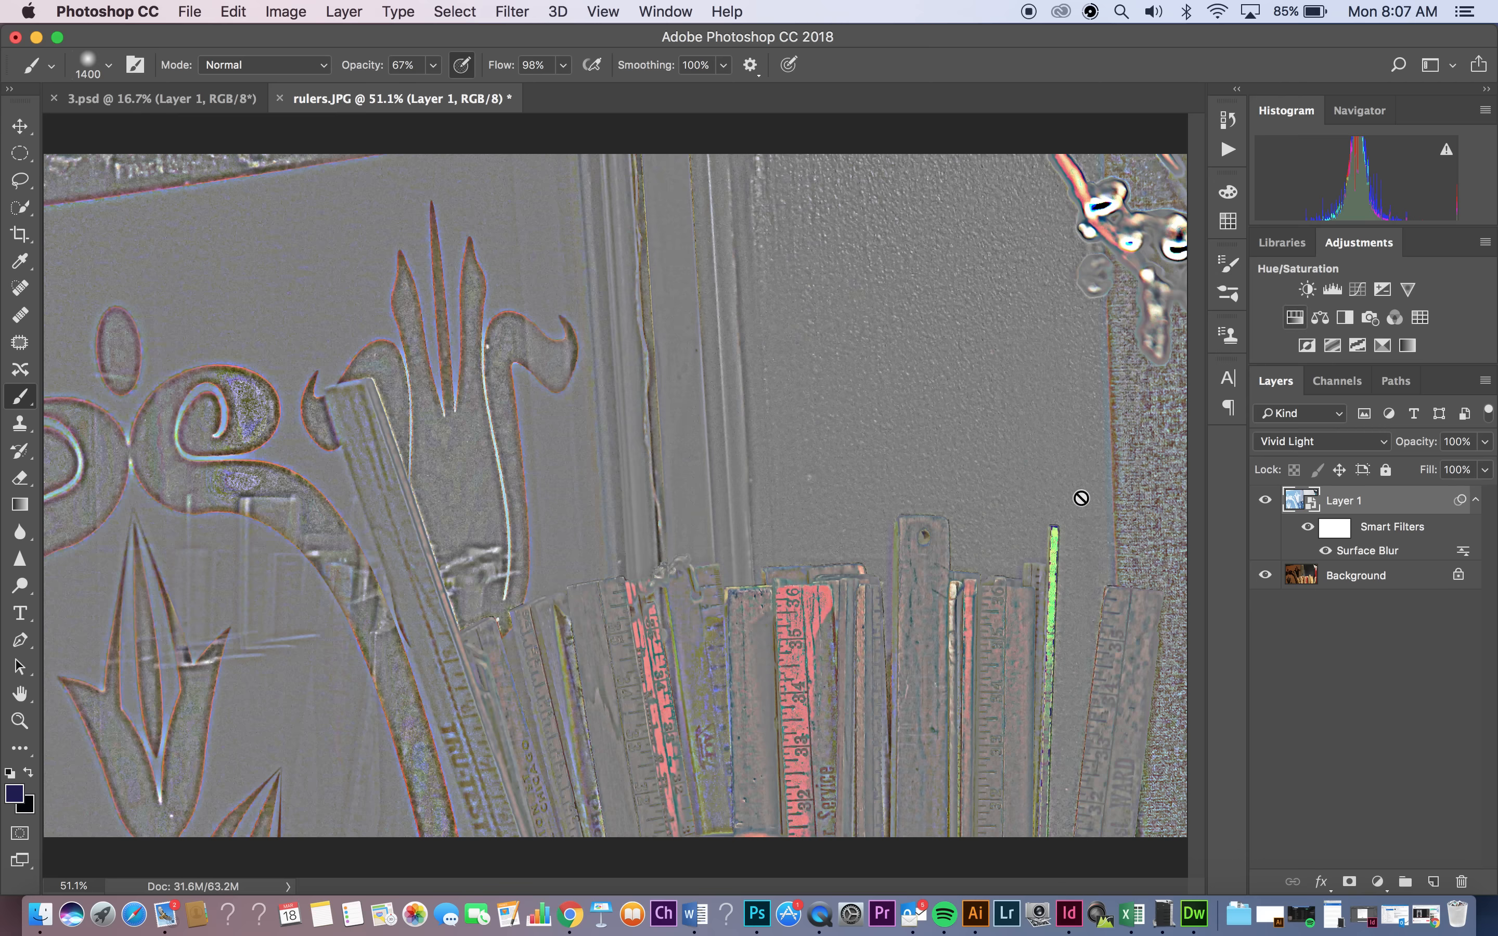
- Add a Hue/Saturation adjustment layer above Layer 1 with saturation at -100 and close its properties
click(1296, 318)
drag(1144, 299, 996, 298)
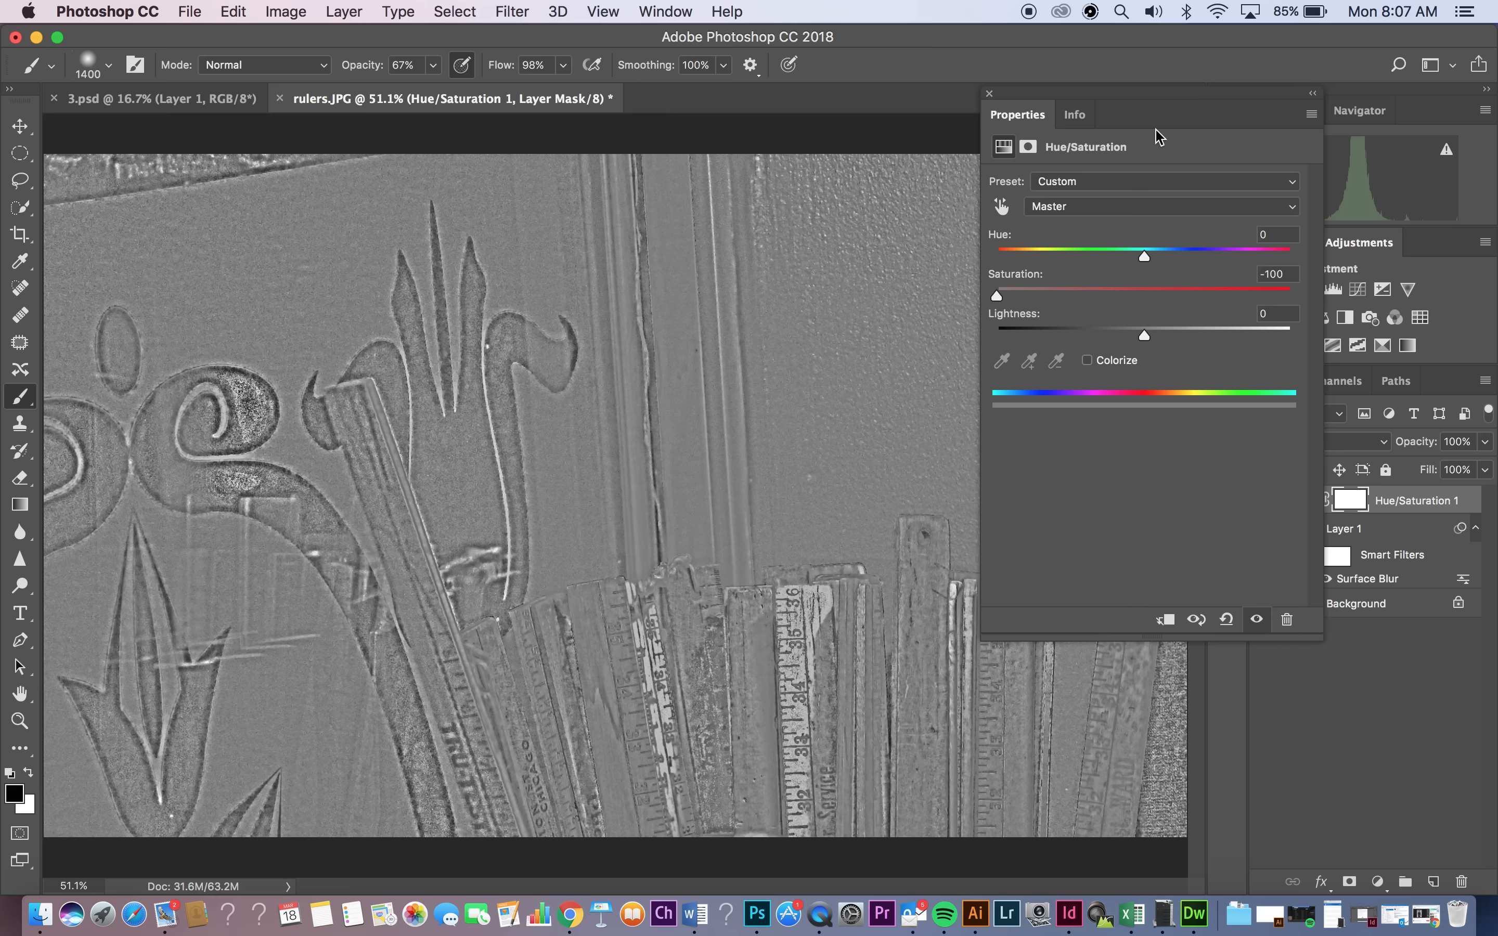
click(1311, 115)
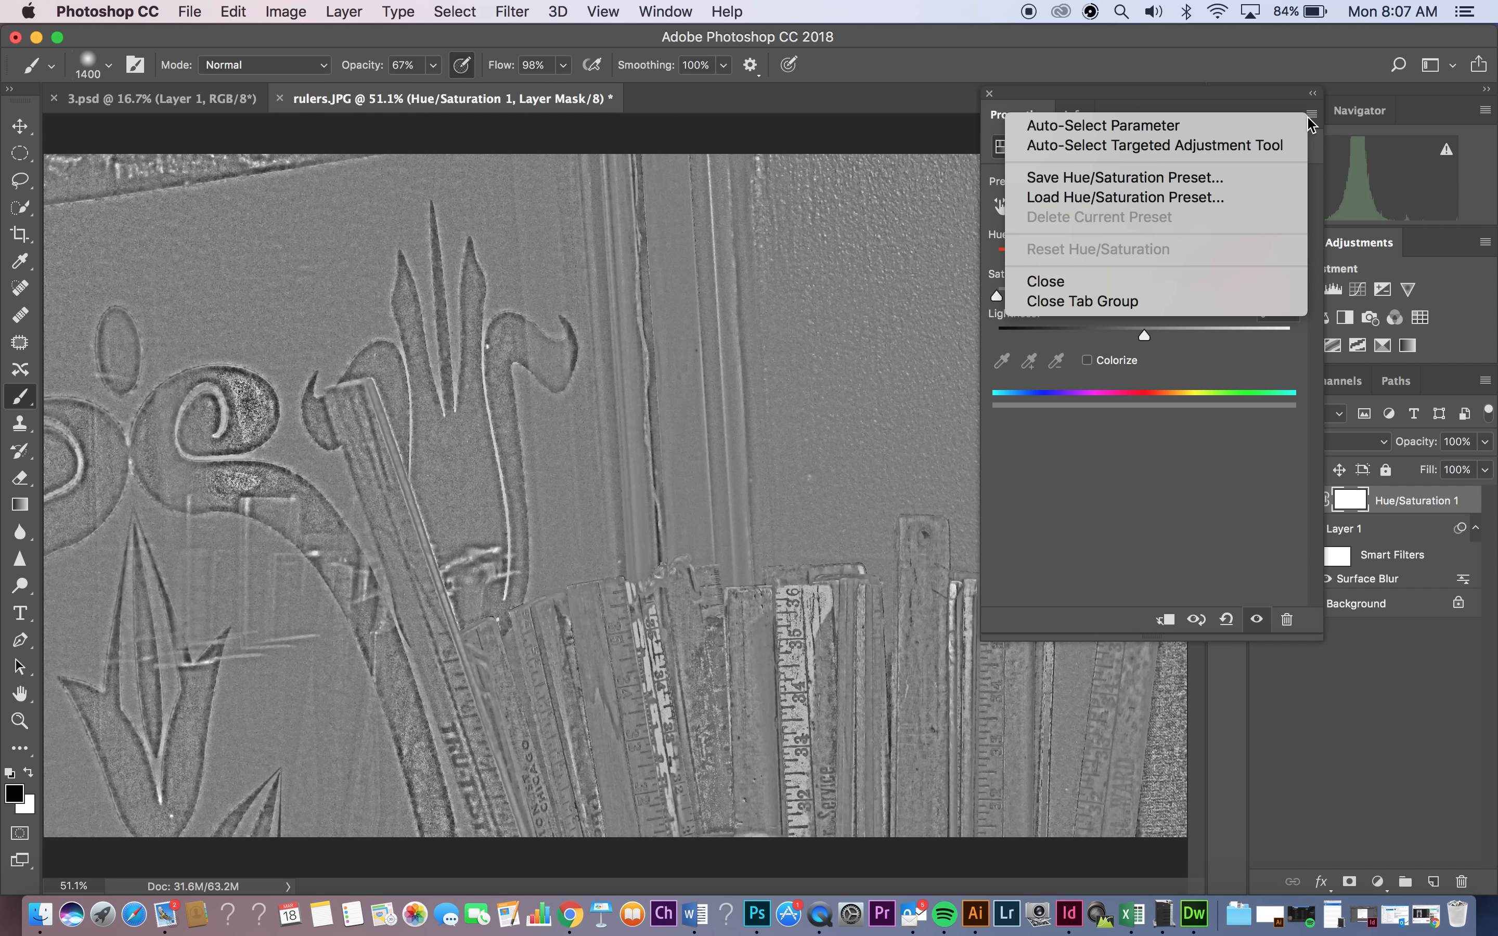
click(1285, 136)
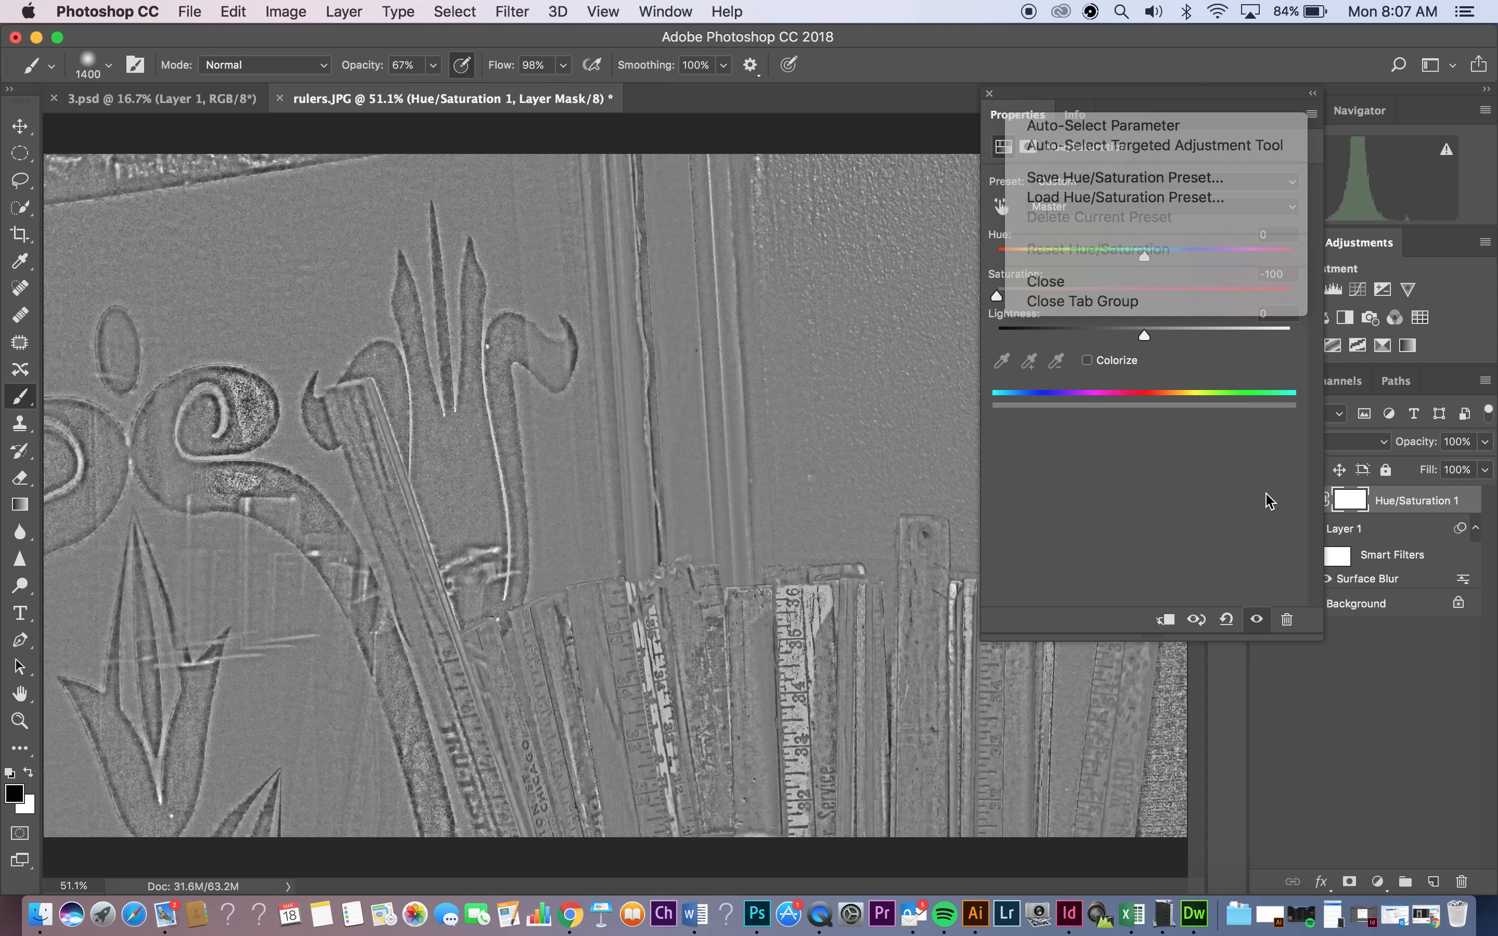
click(990, 93)
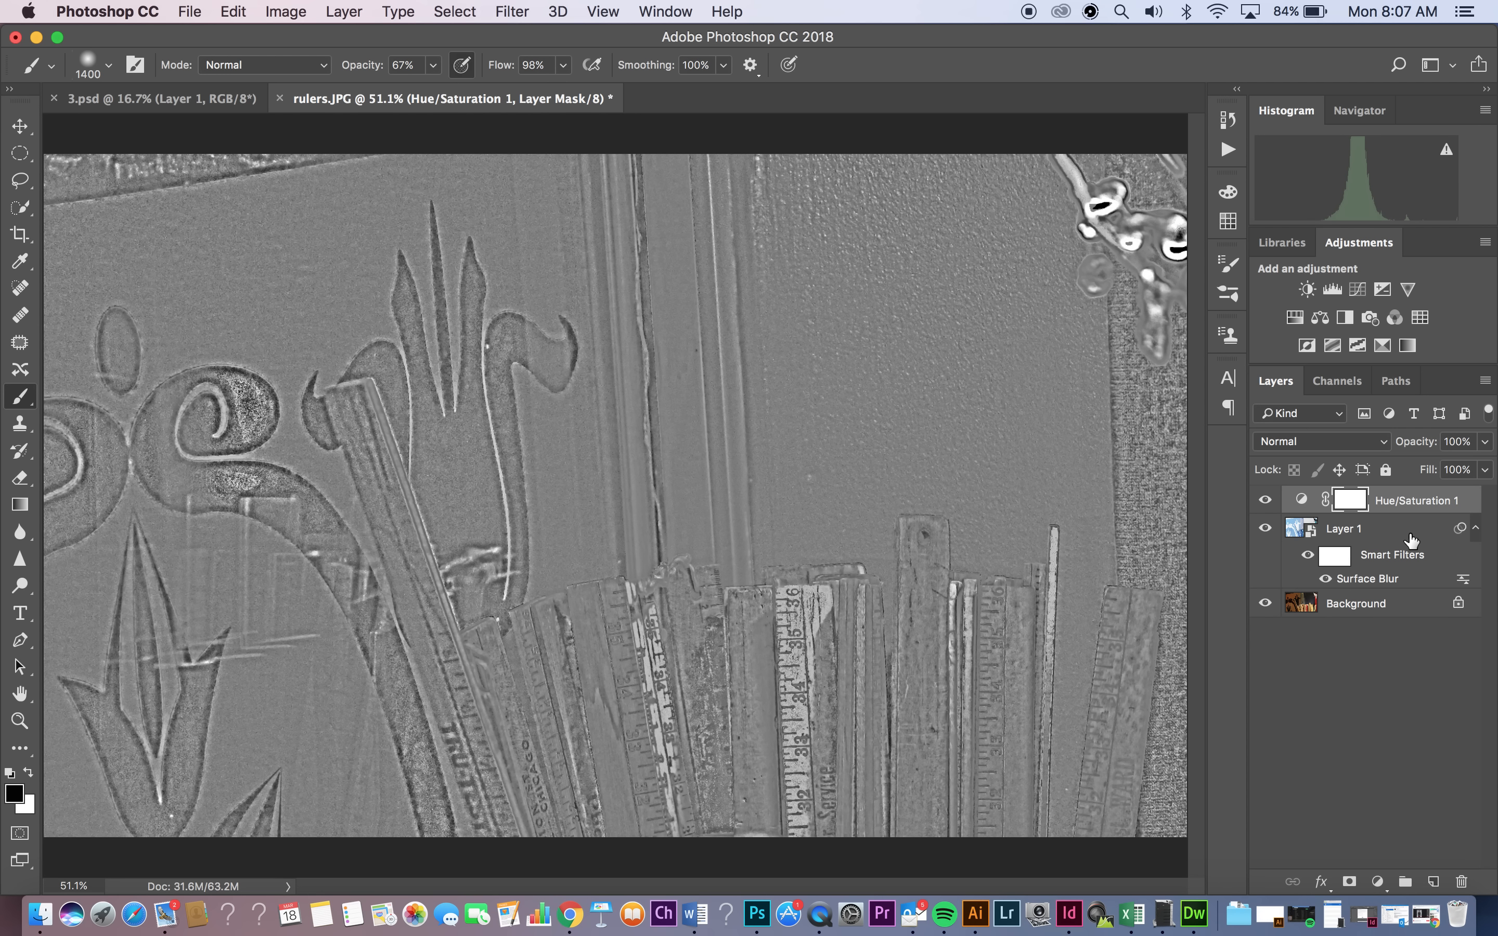
- Stamp all visible layers into a new top layer, and delete the Hue/Saturation layer and Layer 1
key(super+shift+alt+n)
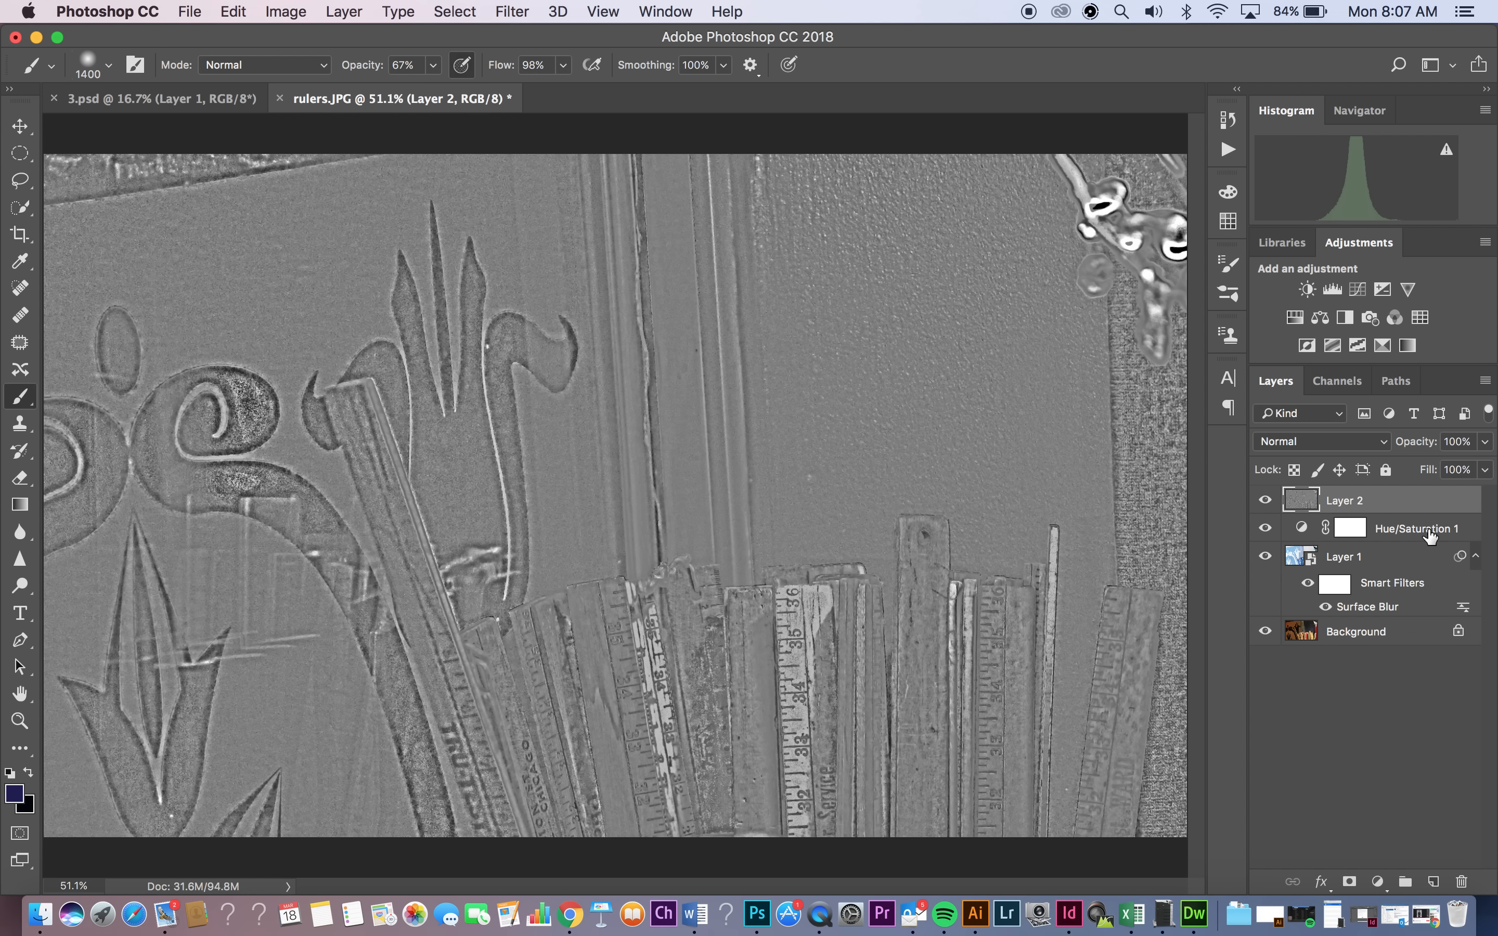
drag(1430, 534, 1462, 882)
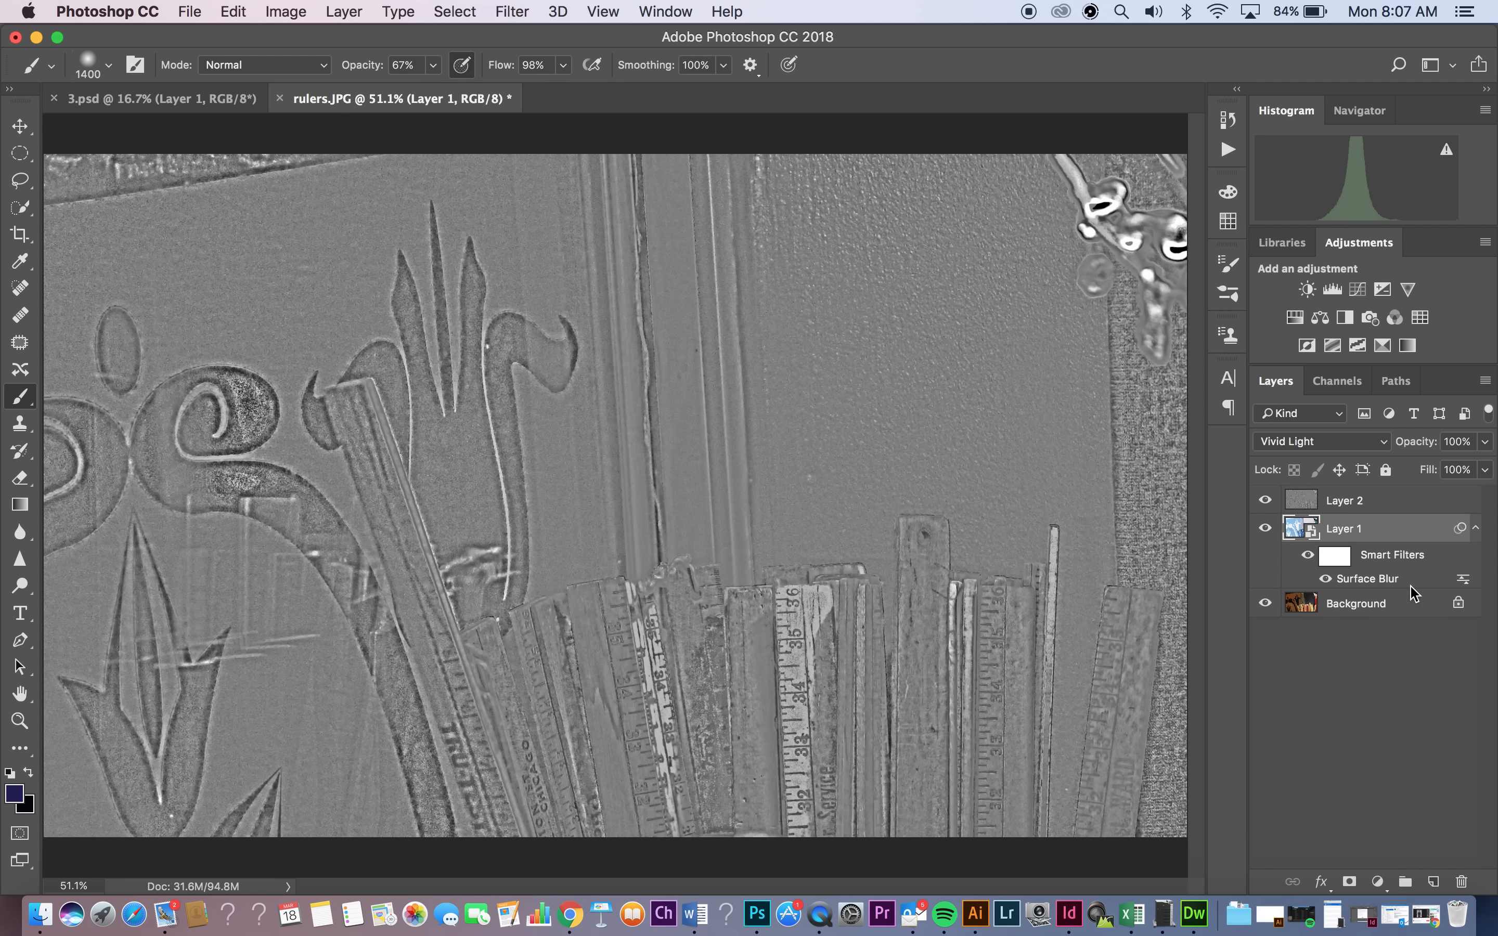
drag(1410, 534, 1462, 882)
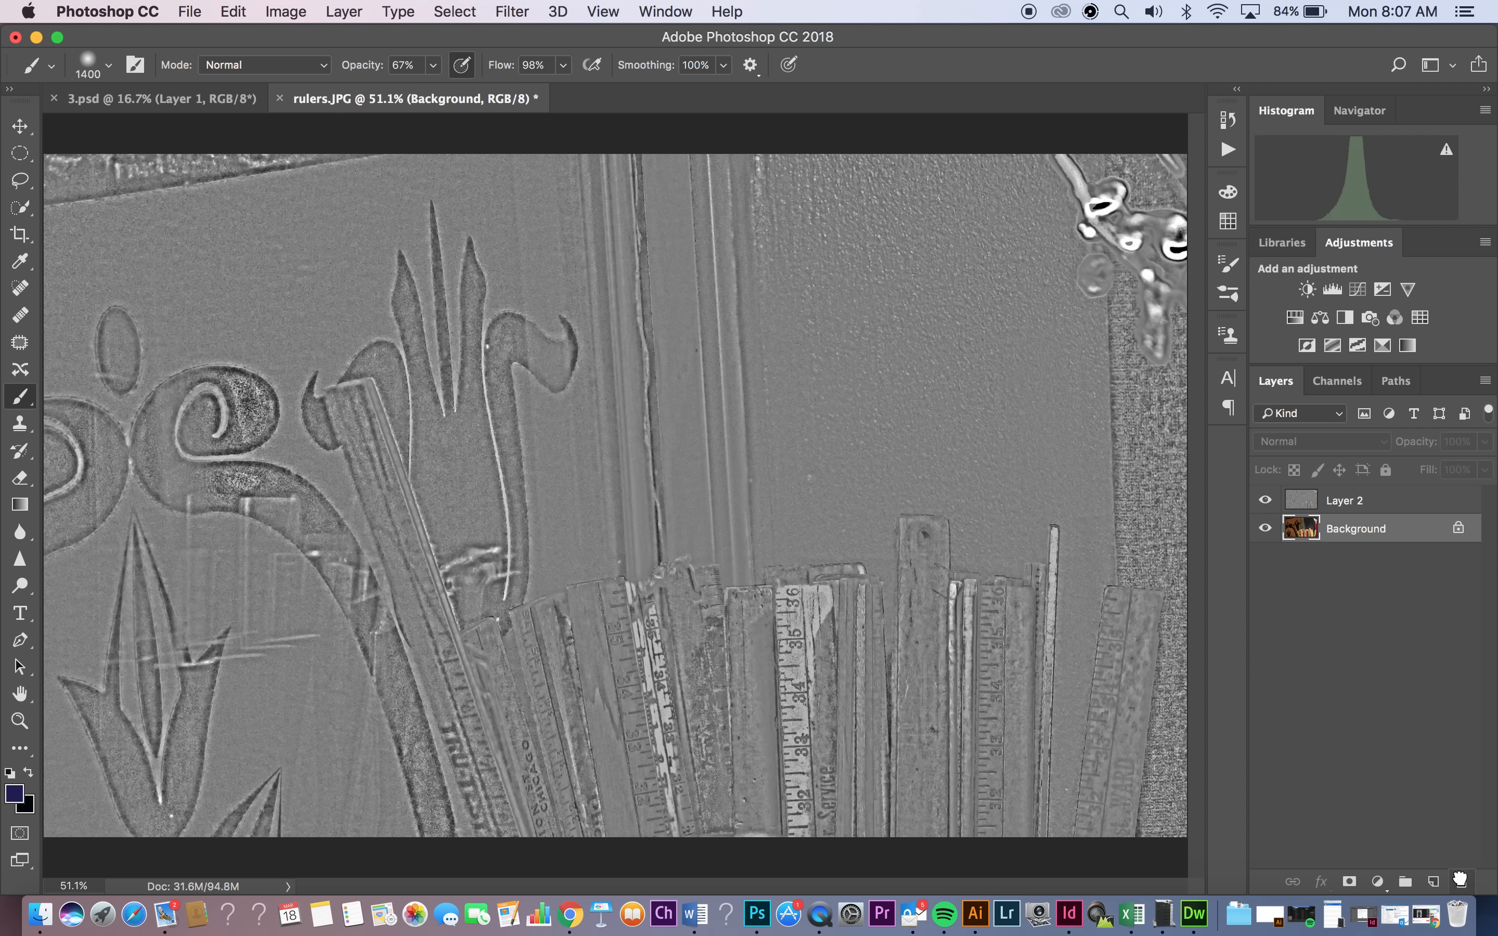
- Set the blend mode of the stamped grey Layer 2 to Overlay
click(1389, 512)
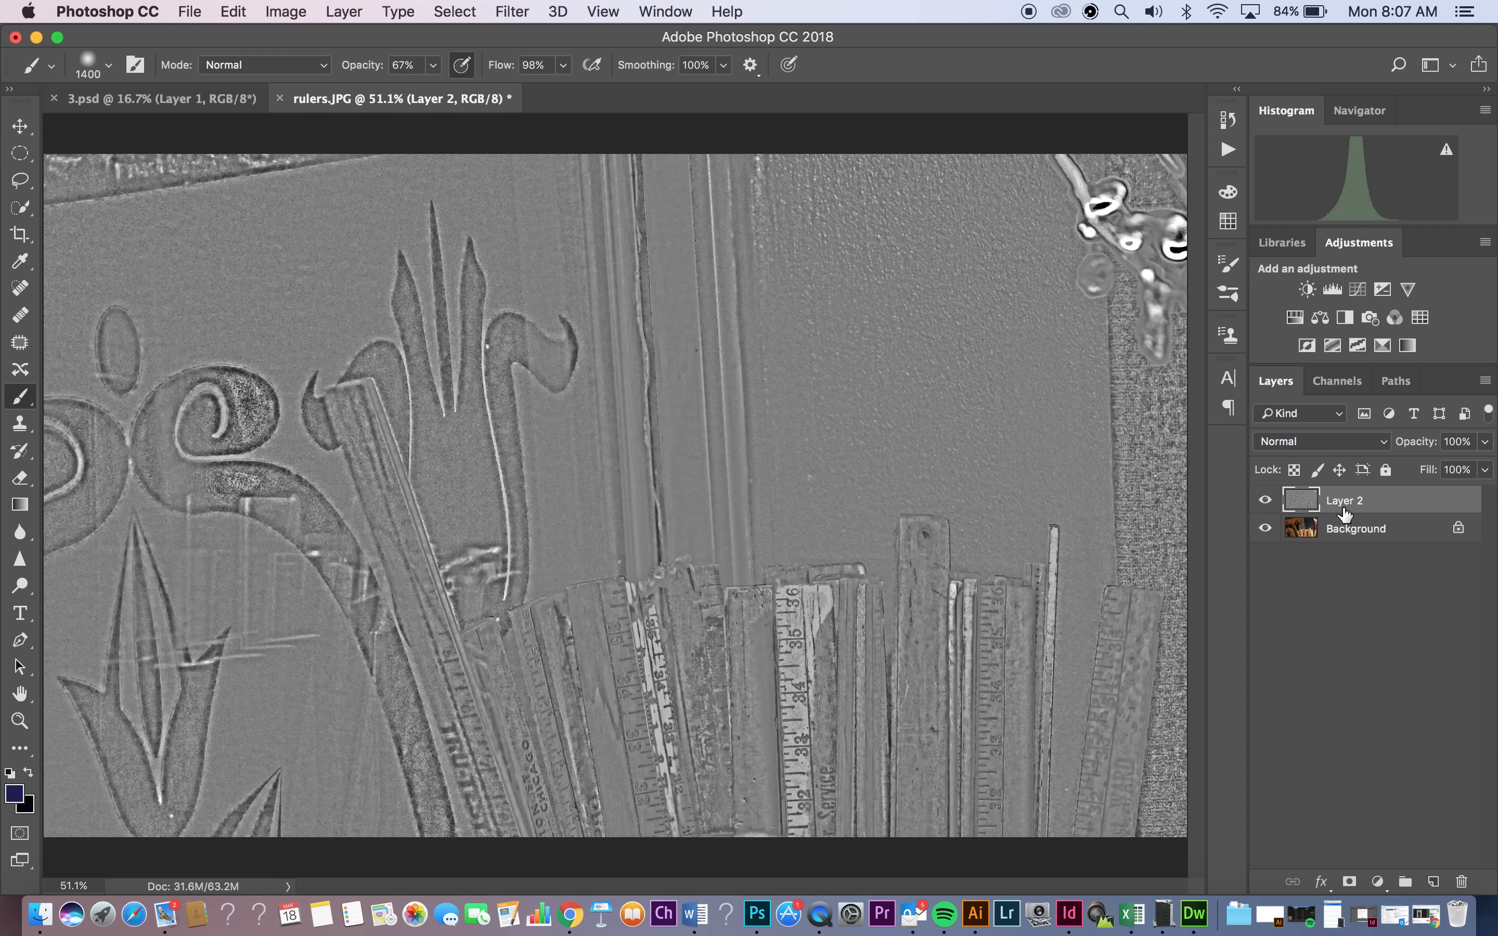
click(1265, 501)
click(1266, 501)
click(1357, 443)
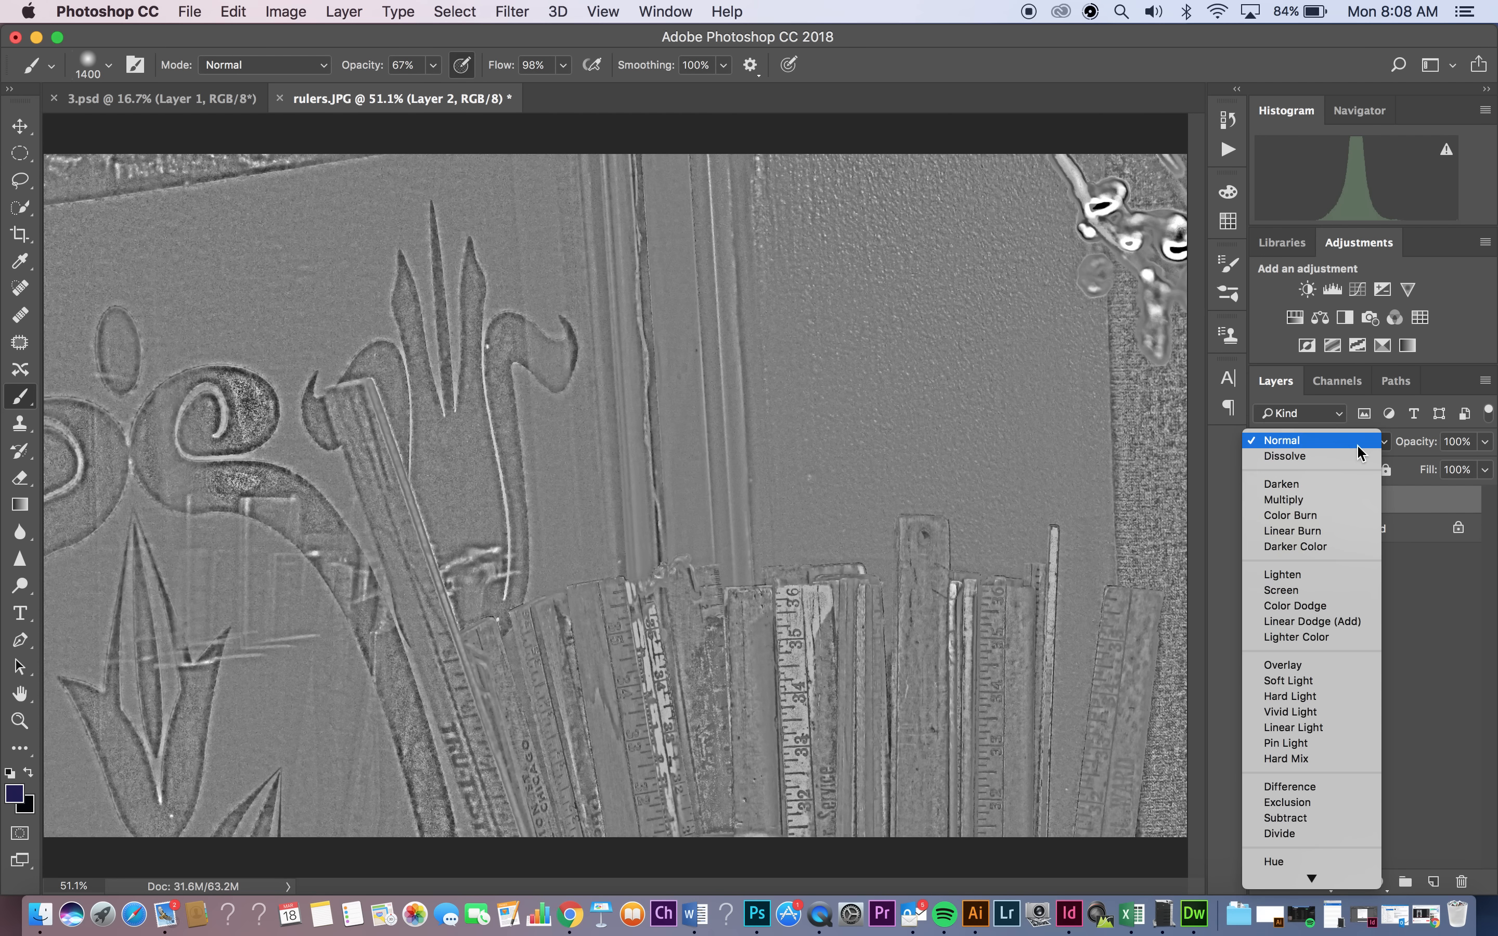
click(1321, 670)
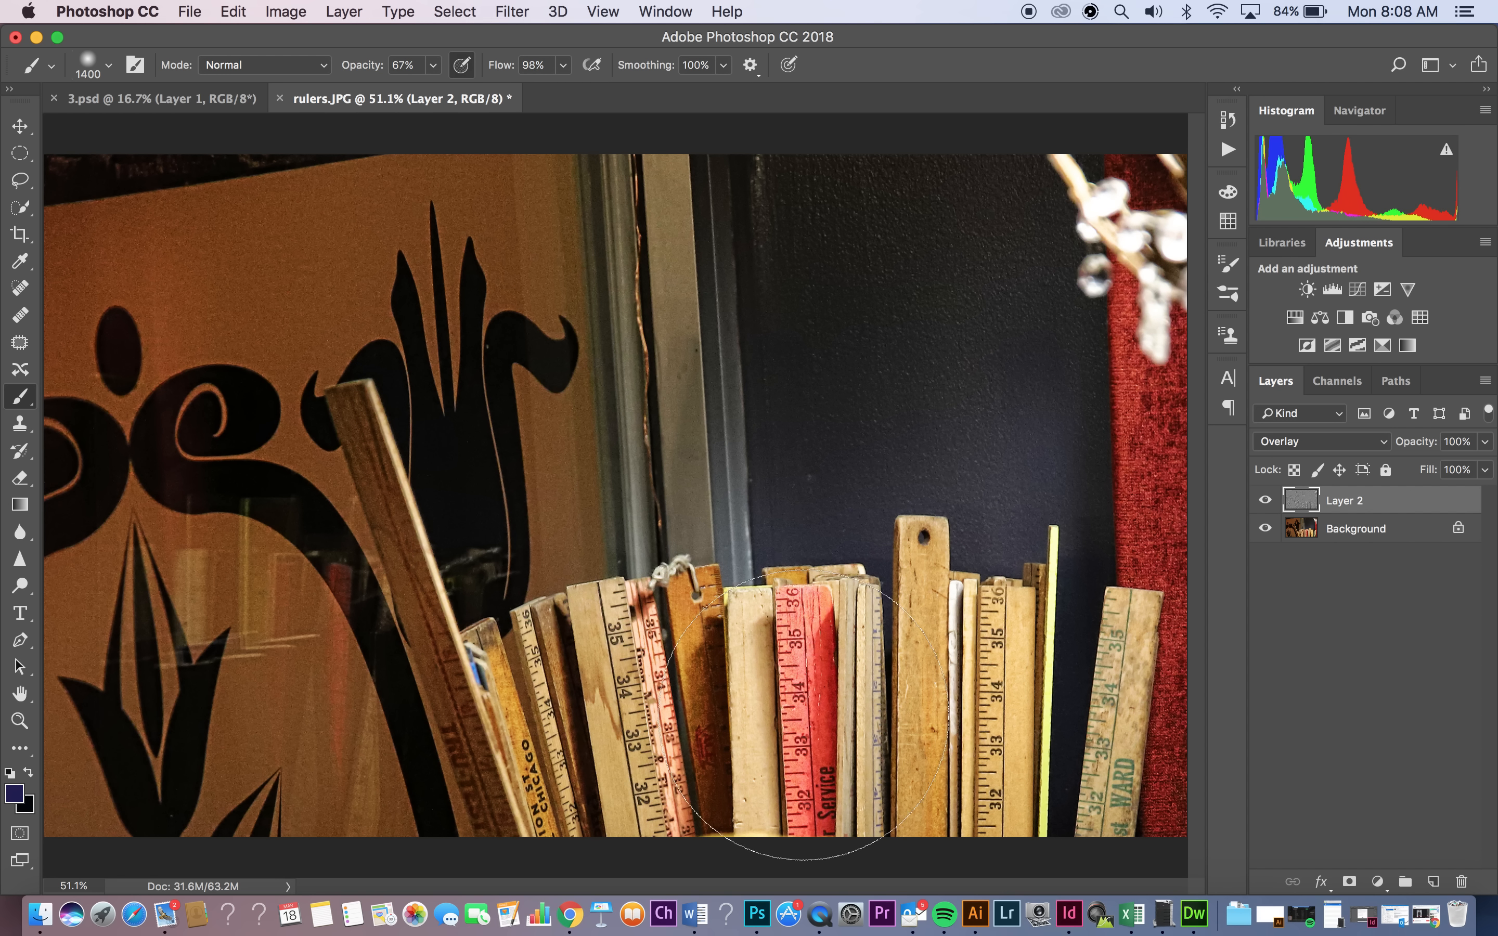
- Hide and show Layer 2 repeatedly to compare the photo with and without the detail effect
click(1266, 501)
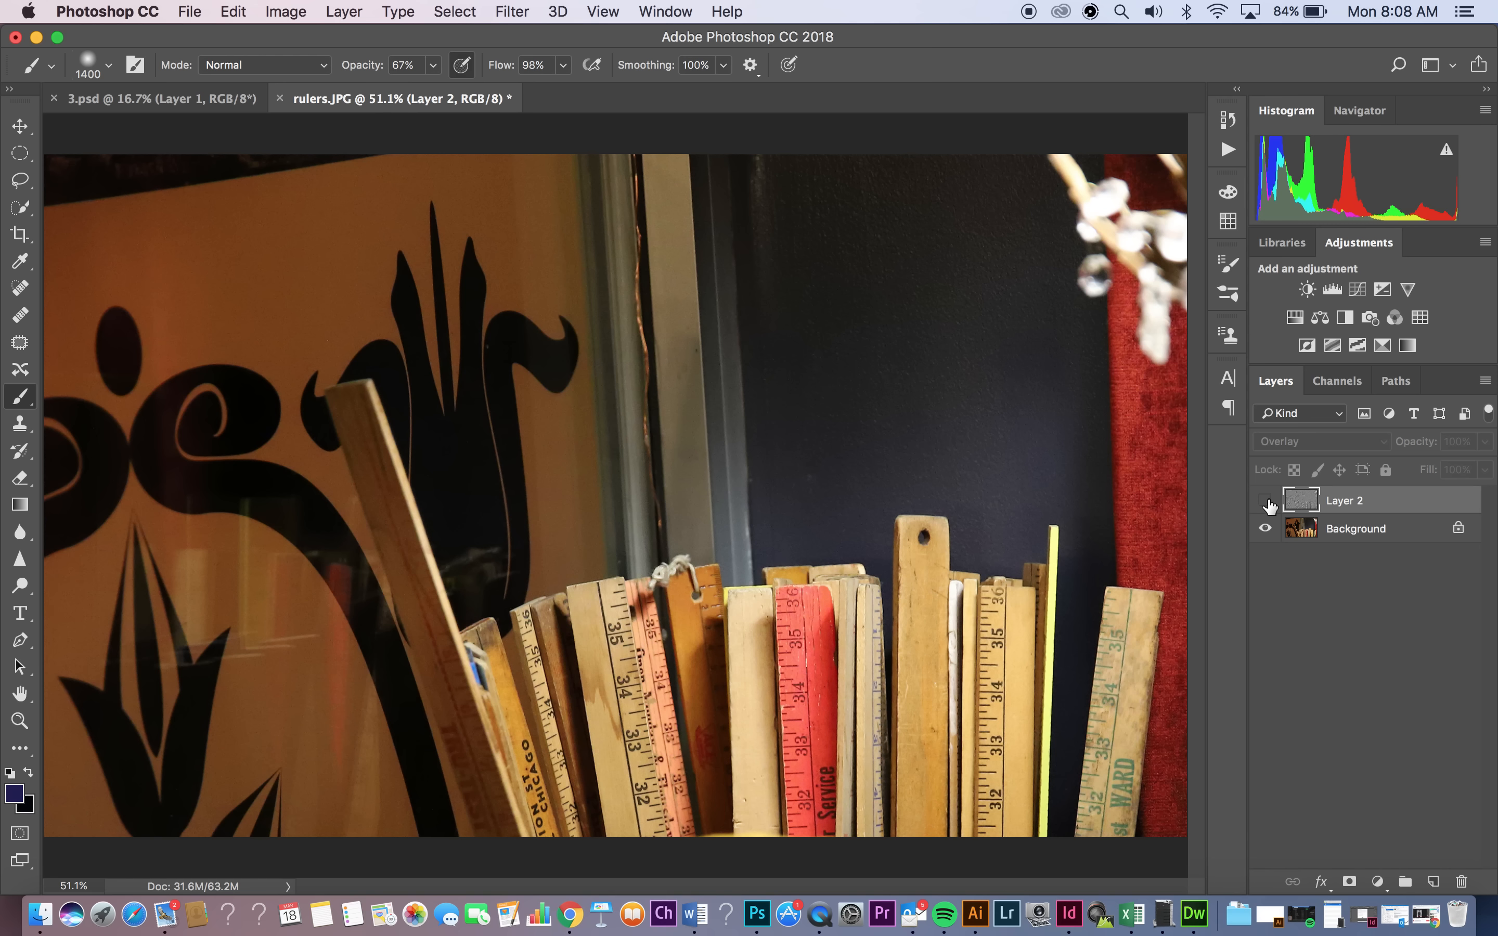
click(1266, 501)
click(1266, 501)
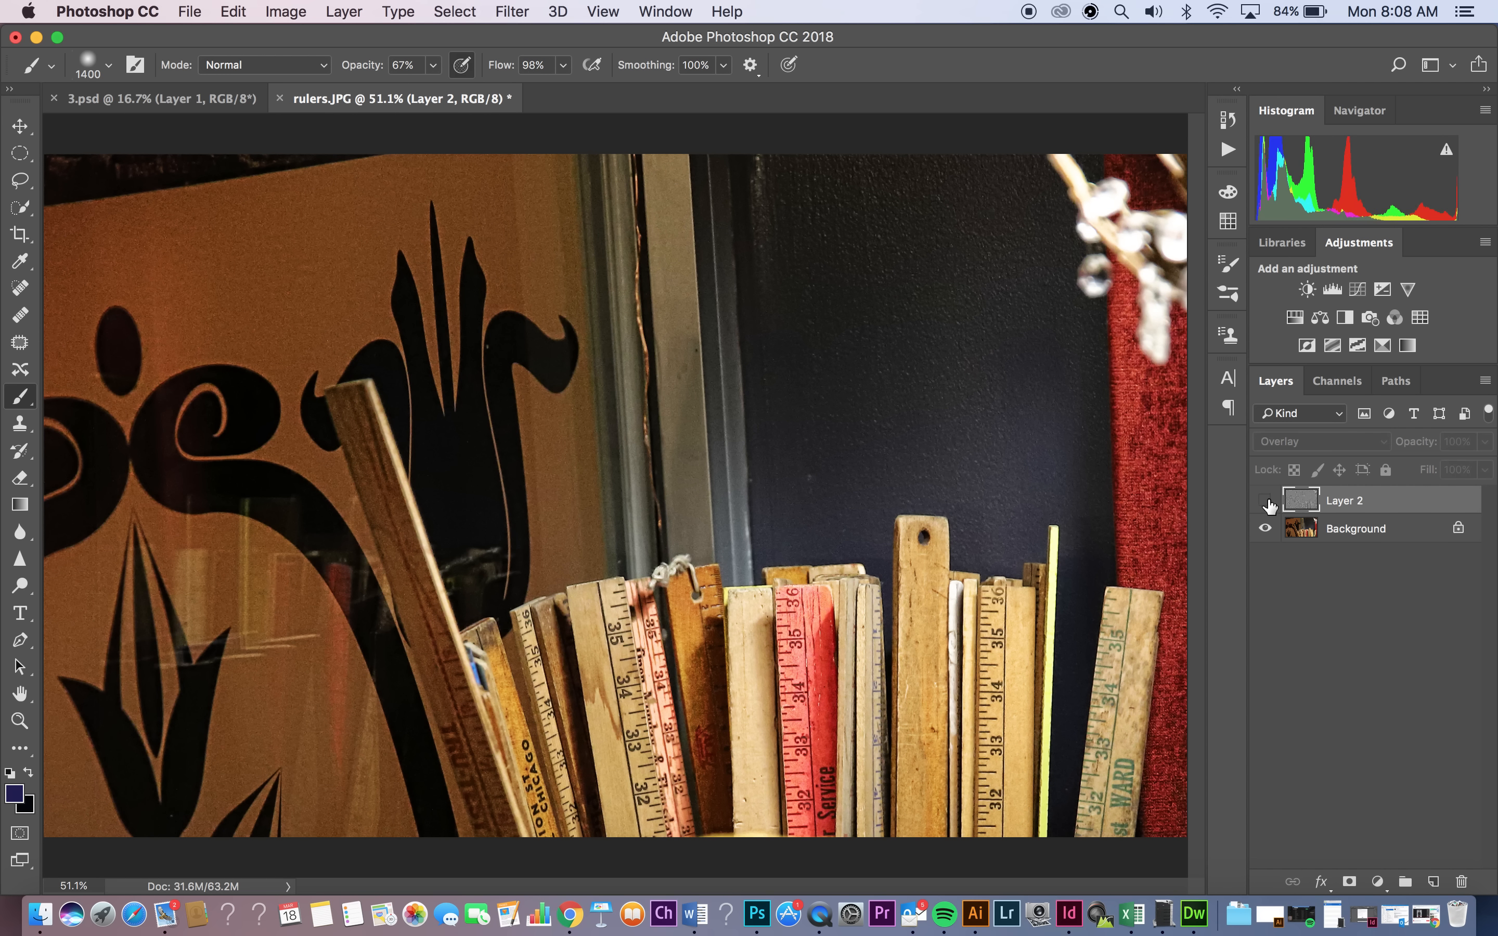
click(1266, 501)
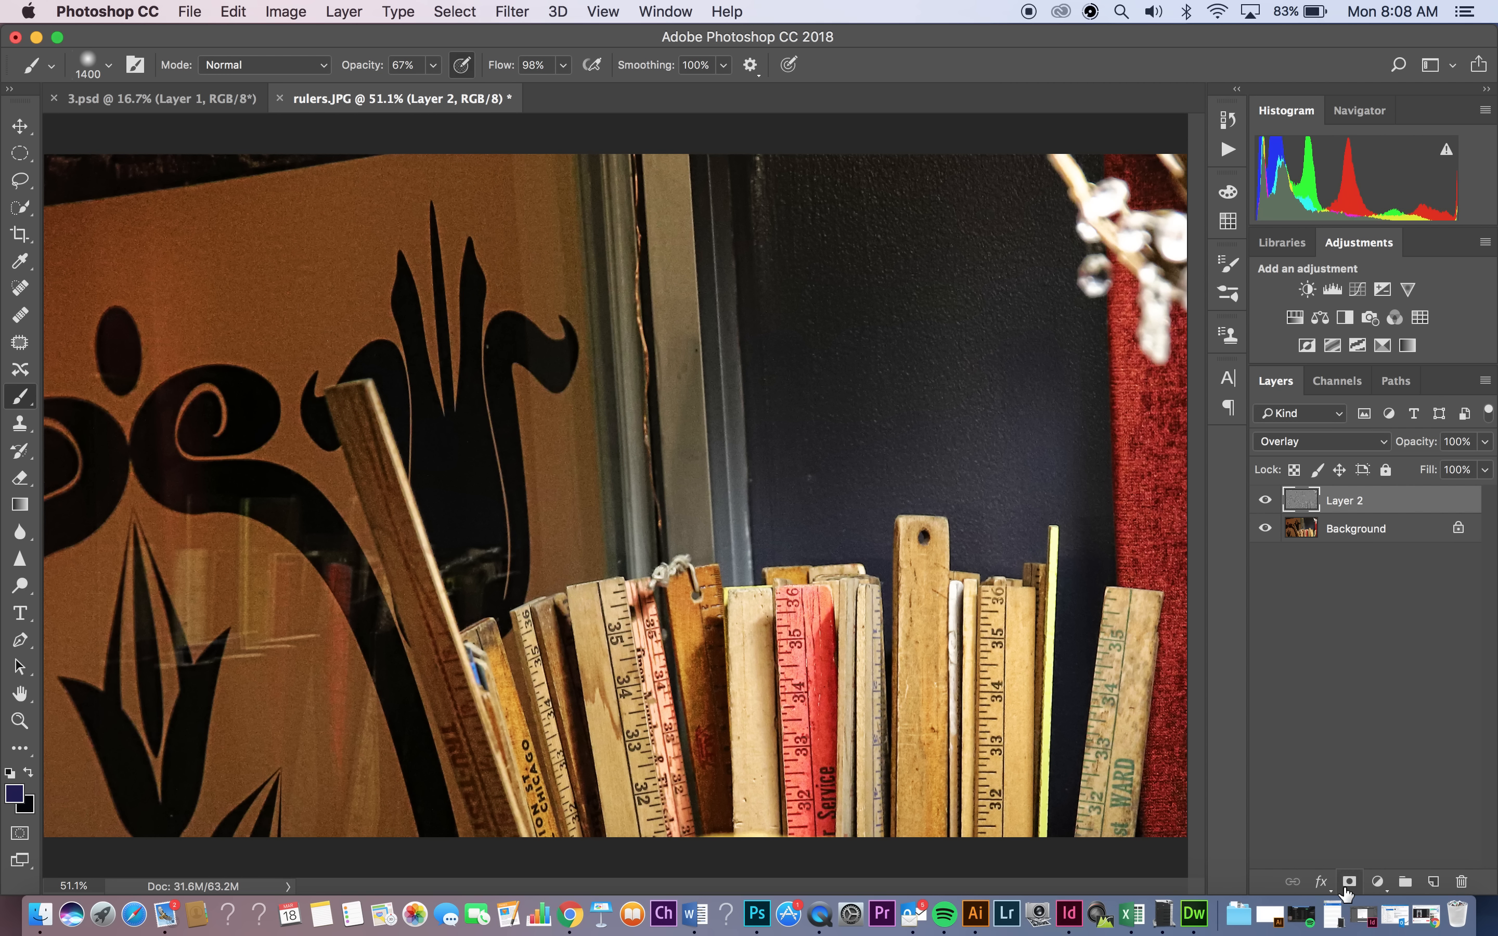
- Add a layer mask to Layer 2 and paint black with a 900 px brush over the ornamented panel beside the rulers
click(1350, 883)
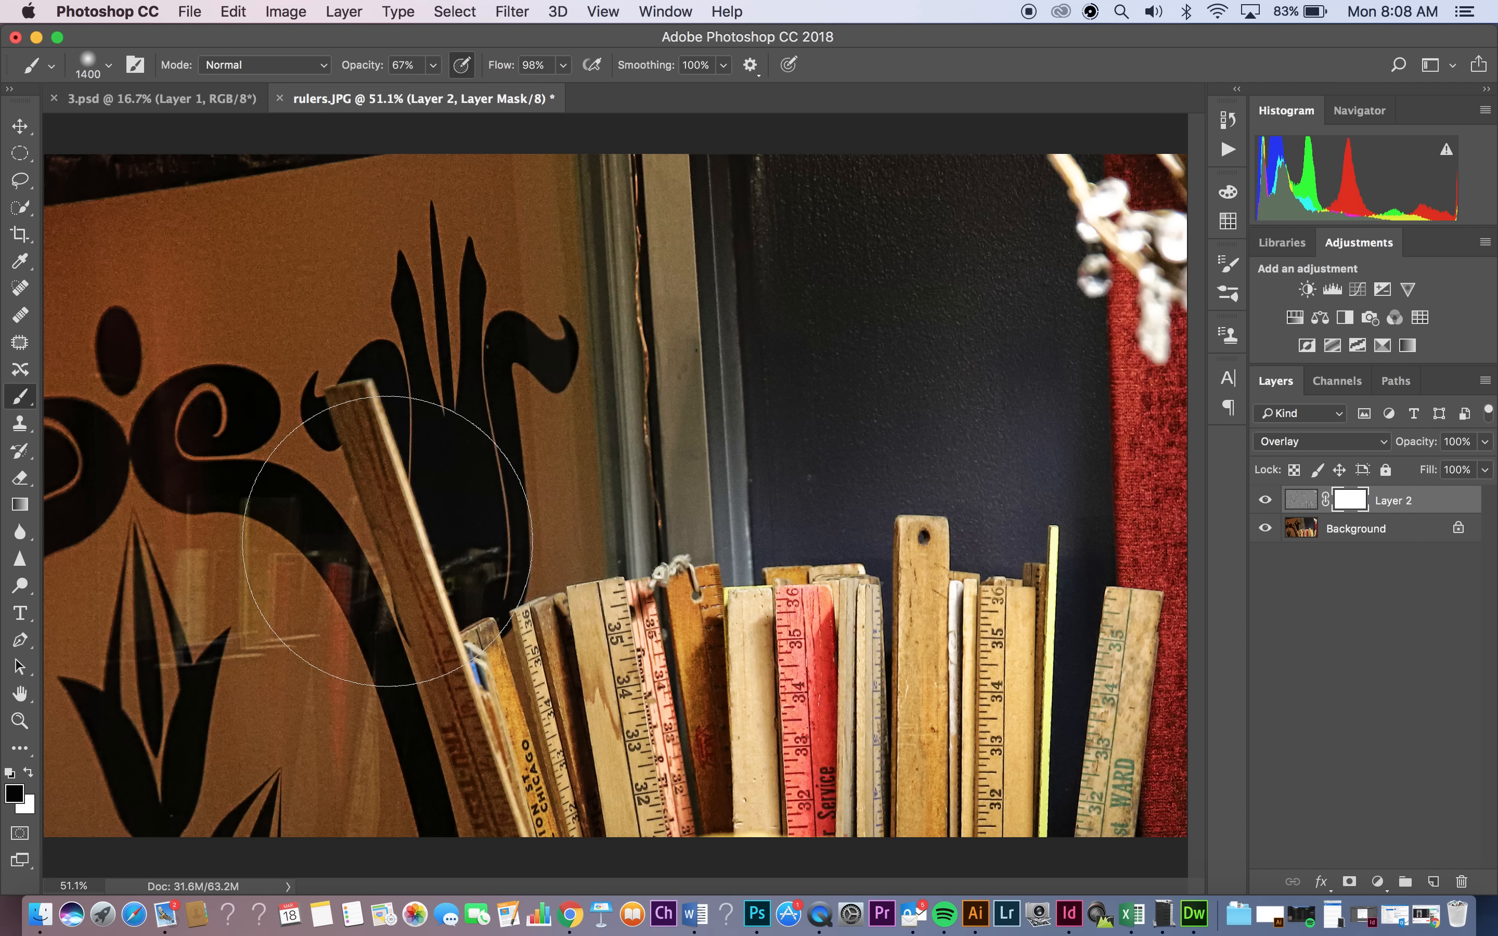
key(bracketleft)
key(bracketleft)
key(bracketleft)
key(bracketleft)
key(bracketleft)
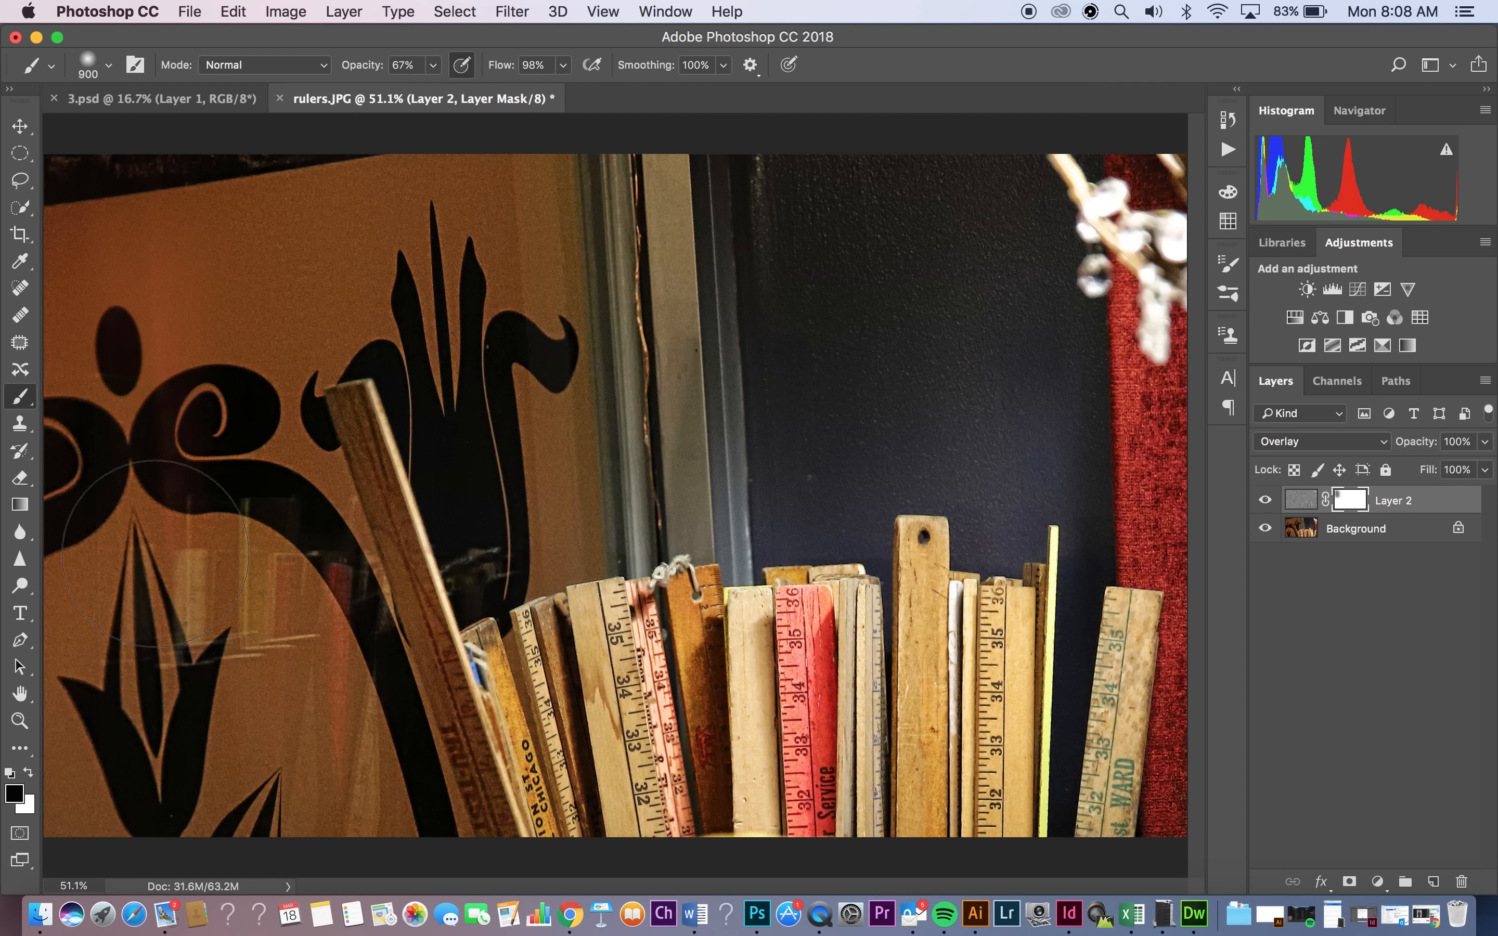
mouse_move(336, 761)
mouse_down()
mouse_move(291, 548)
mouse_move(315, 723)
mouse_move(286, 261)
mouse_up()
mouse_move(513, 238)
mouse_down()
mouse_move(167, 217)
mouse_move(631, 233)
mouse_up()
mouse_move(530, 532)
mouse_down()
mouse_move(498, 185)
mouse_move(483, 207)
mouse_up()
mouse_move(222, 777)
mouse_down()
mouse_move(239, 348)
mouse_move(409, 849)
mouse_move(268, 342)
mouse_move(336, 589)
mouse_move(412, 780)
mouse_move(392, 229)
mouse_move(483, 273)
mouse_move(523, 488)
mouse_move(289, 183)
mouse_move(41, 179)
mouse_move(115, 169)
mouse_up()
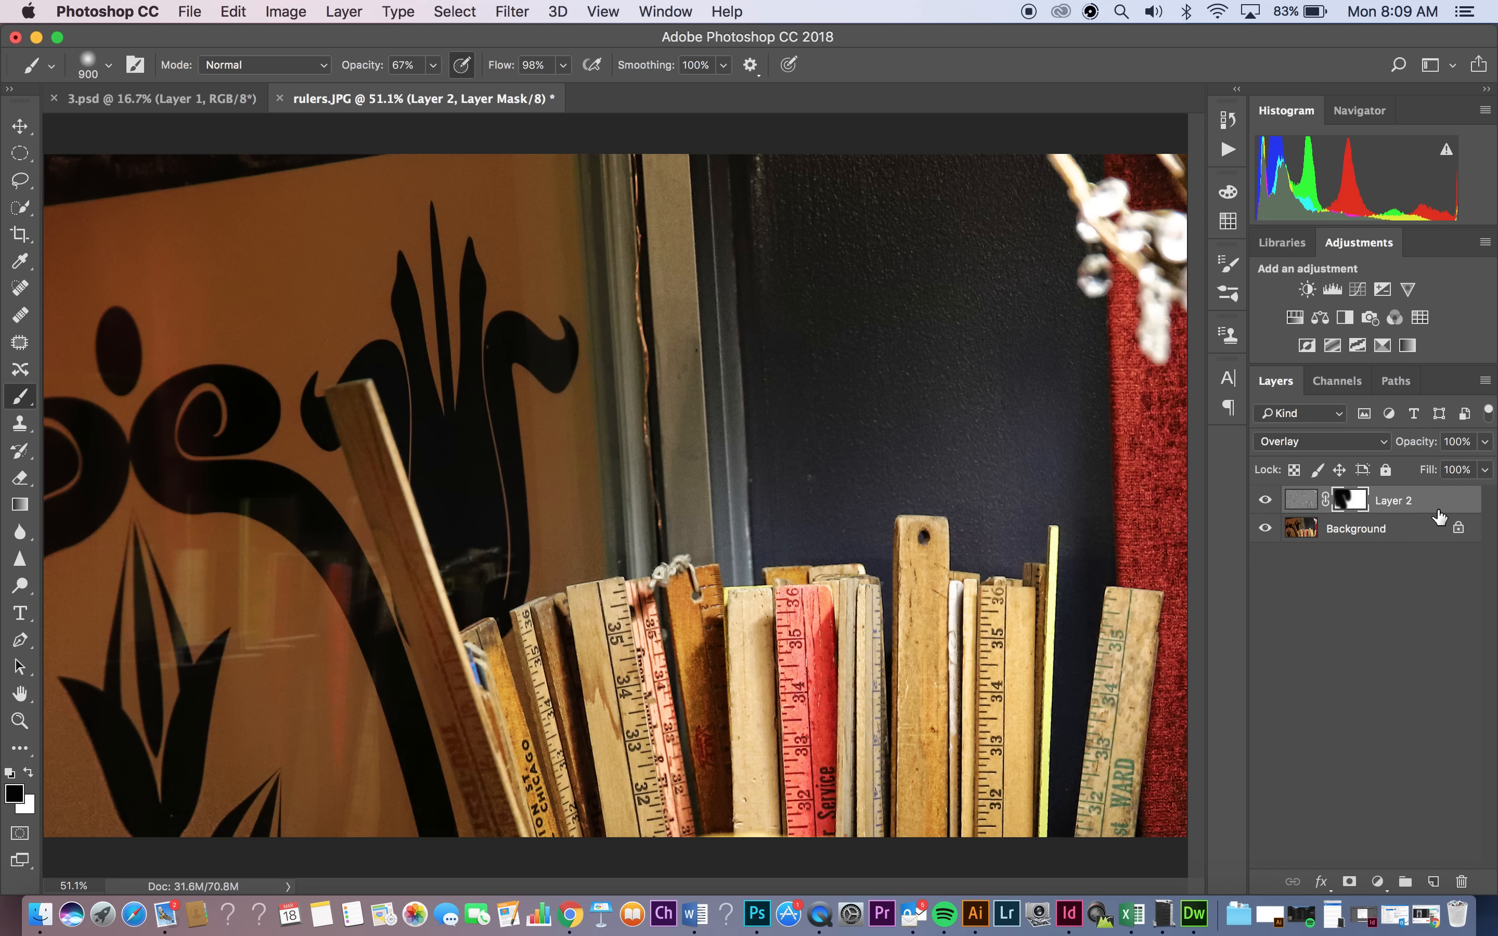
- Add a Black & White adjustment layer above Layer 2 and apply the Maximum Black preset
click(1347, 317)
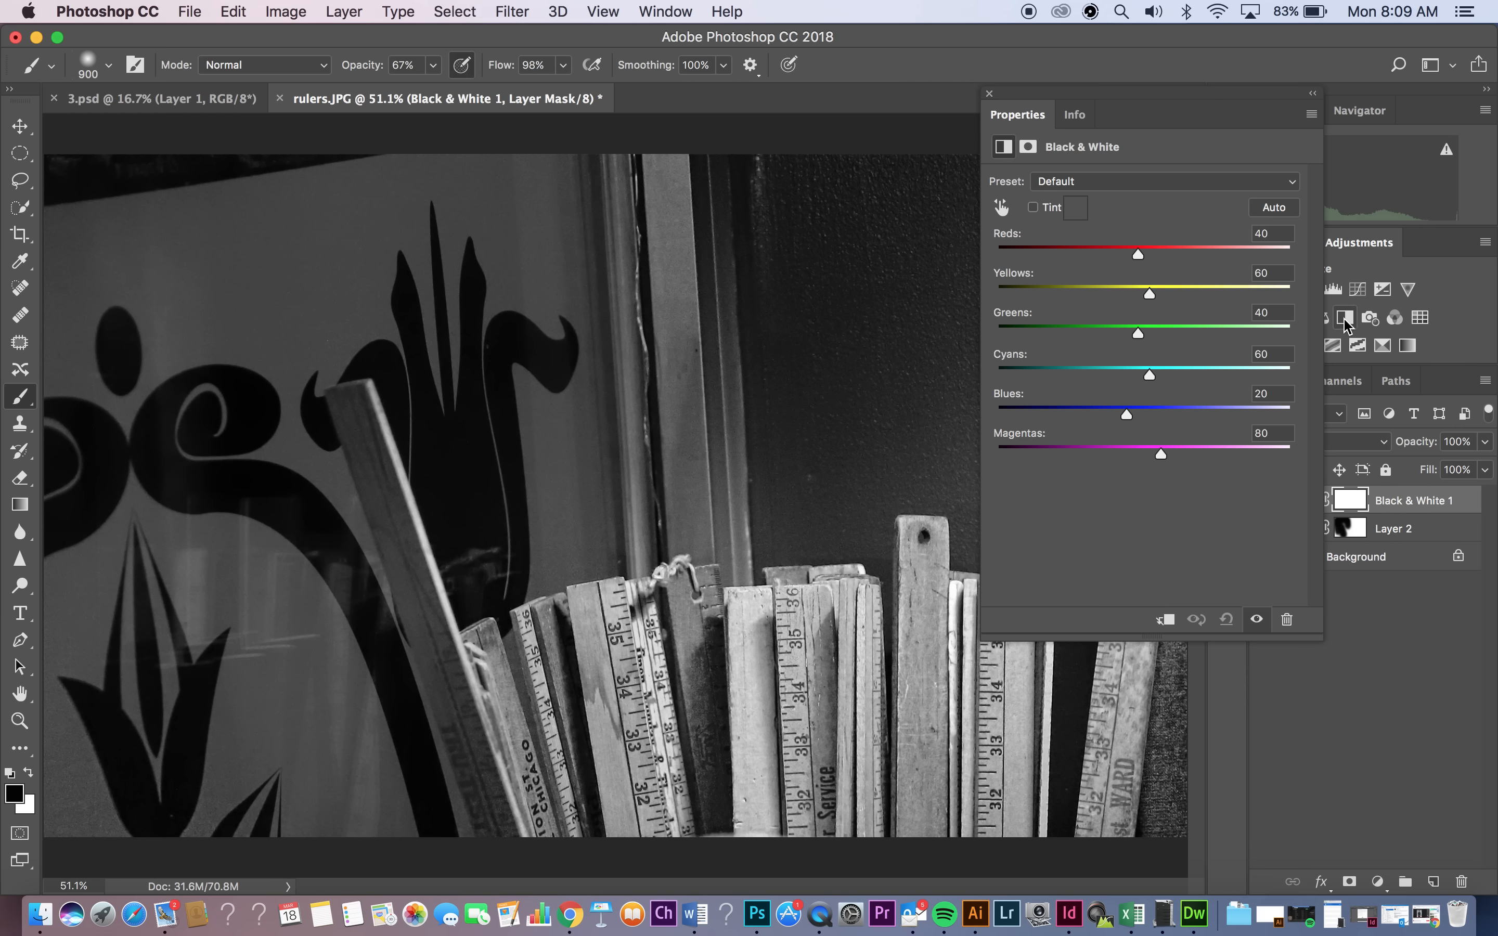
drag(1248, 117, 1035, 186)
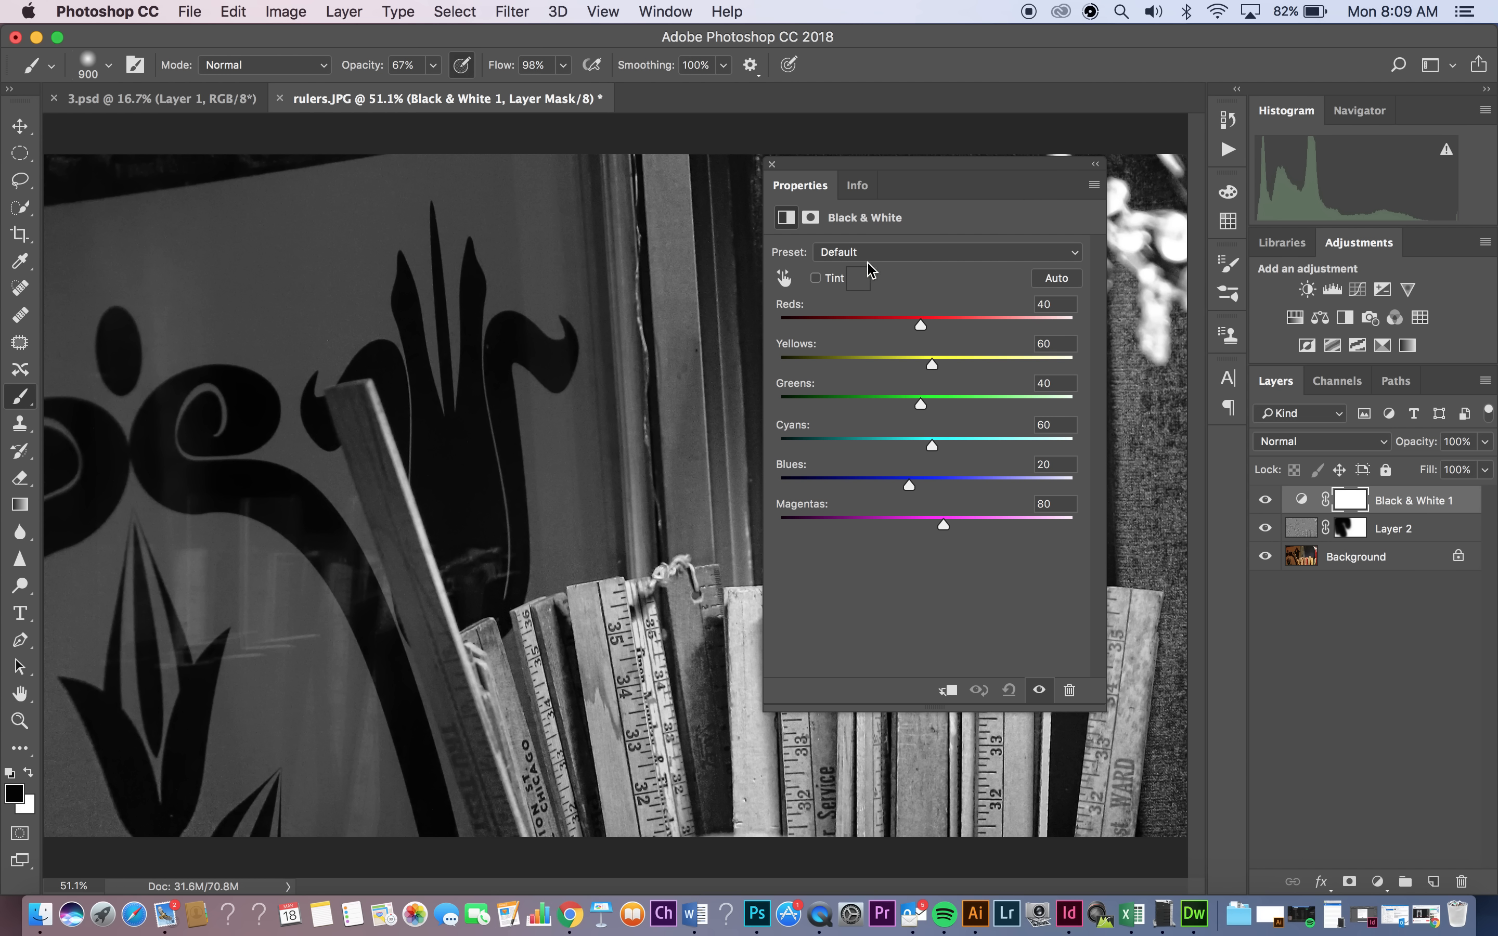
drag(919, 323, 920, 409)
click(922, 254)
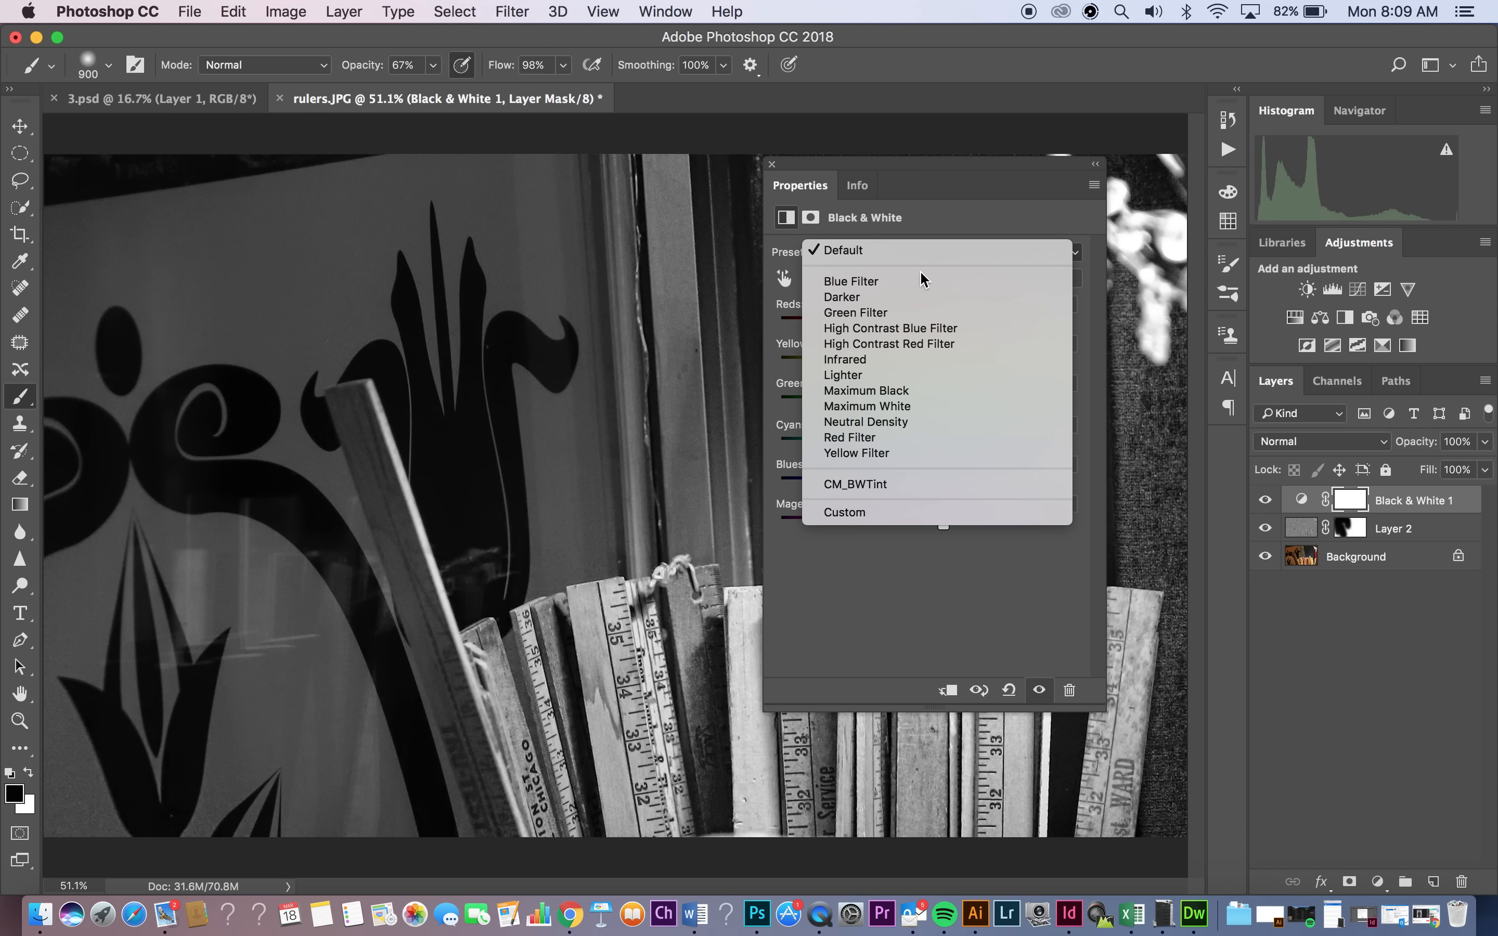
click(931, 390)
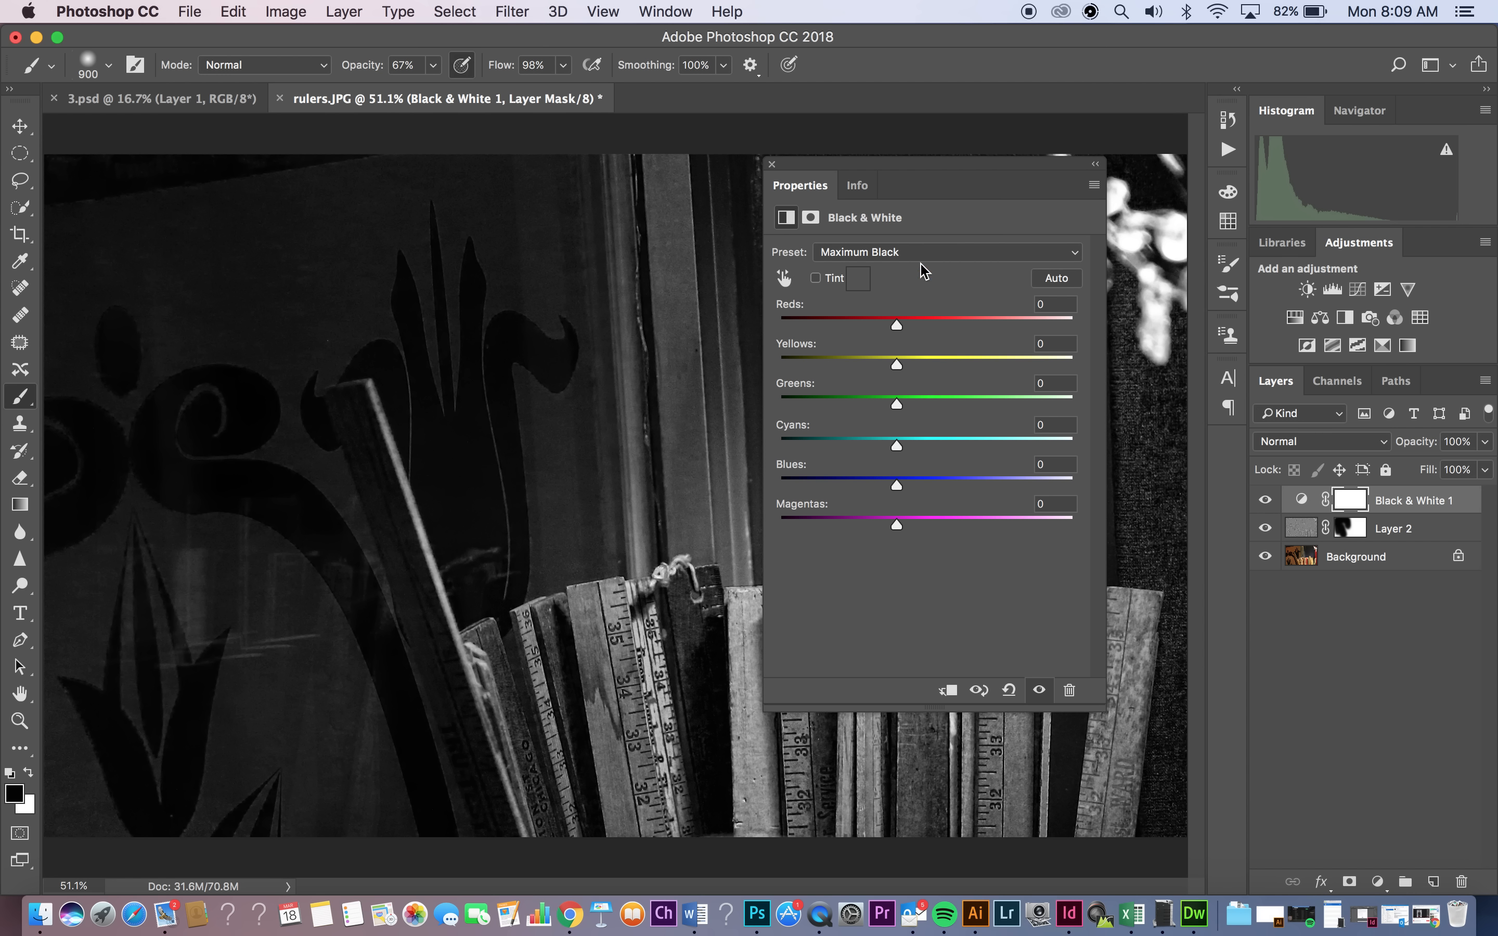
- Try the Maximum White, Neutral Density and Darker presets on the Black & White adjustment
click(926, 255)
click(932, 276)
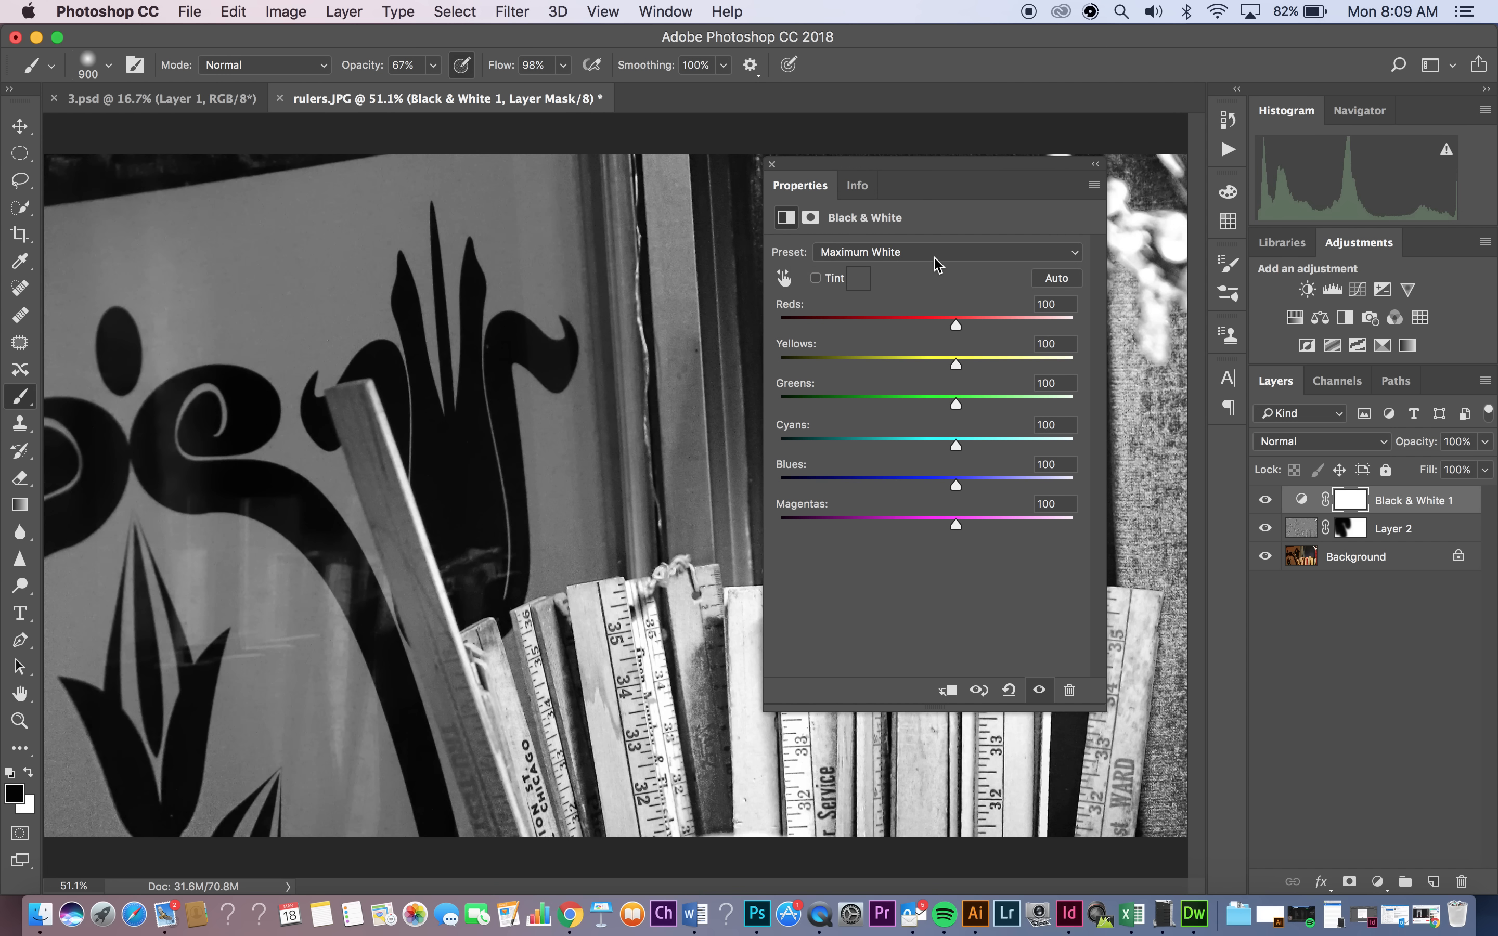
click(935, 260)
click(938, 273)
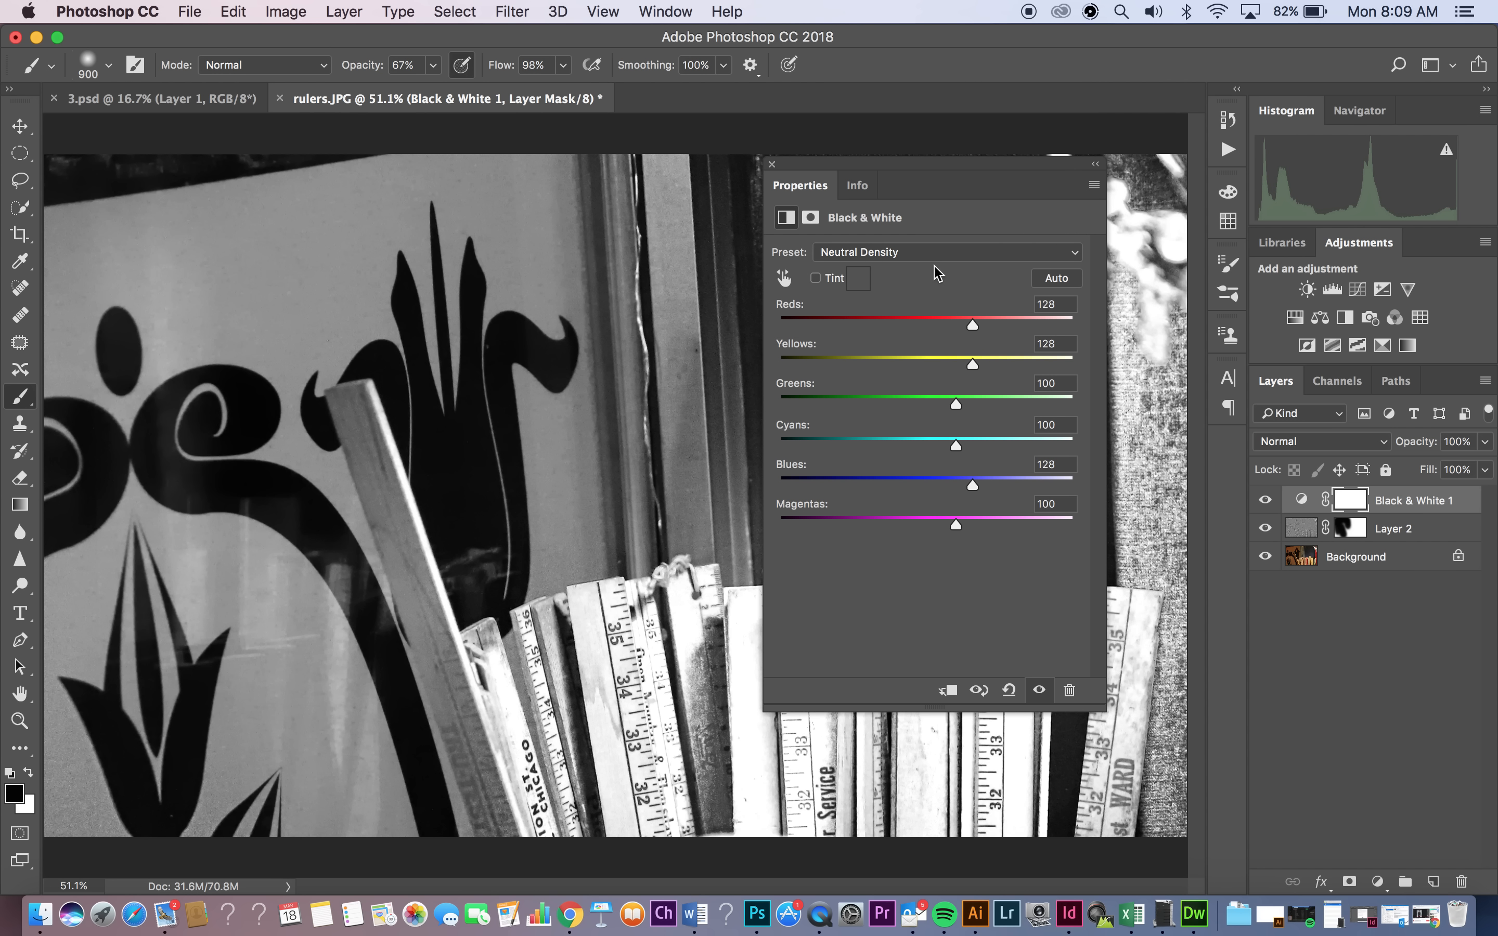
click(938, 263)
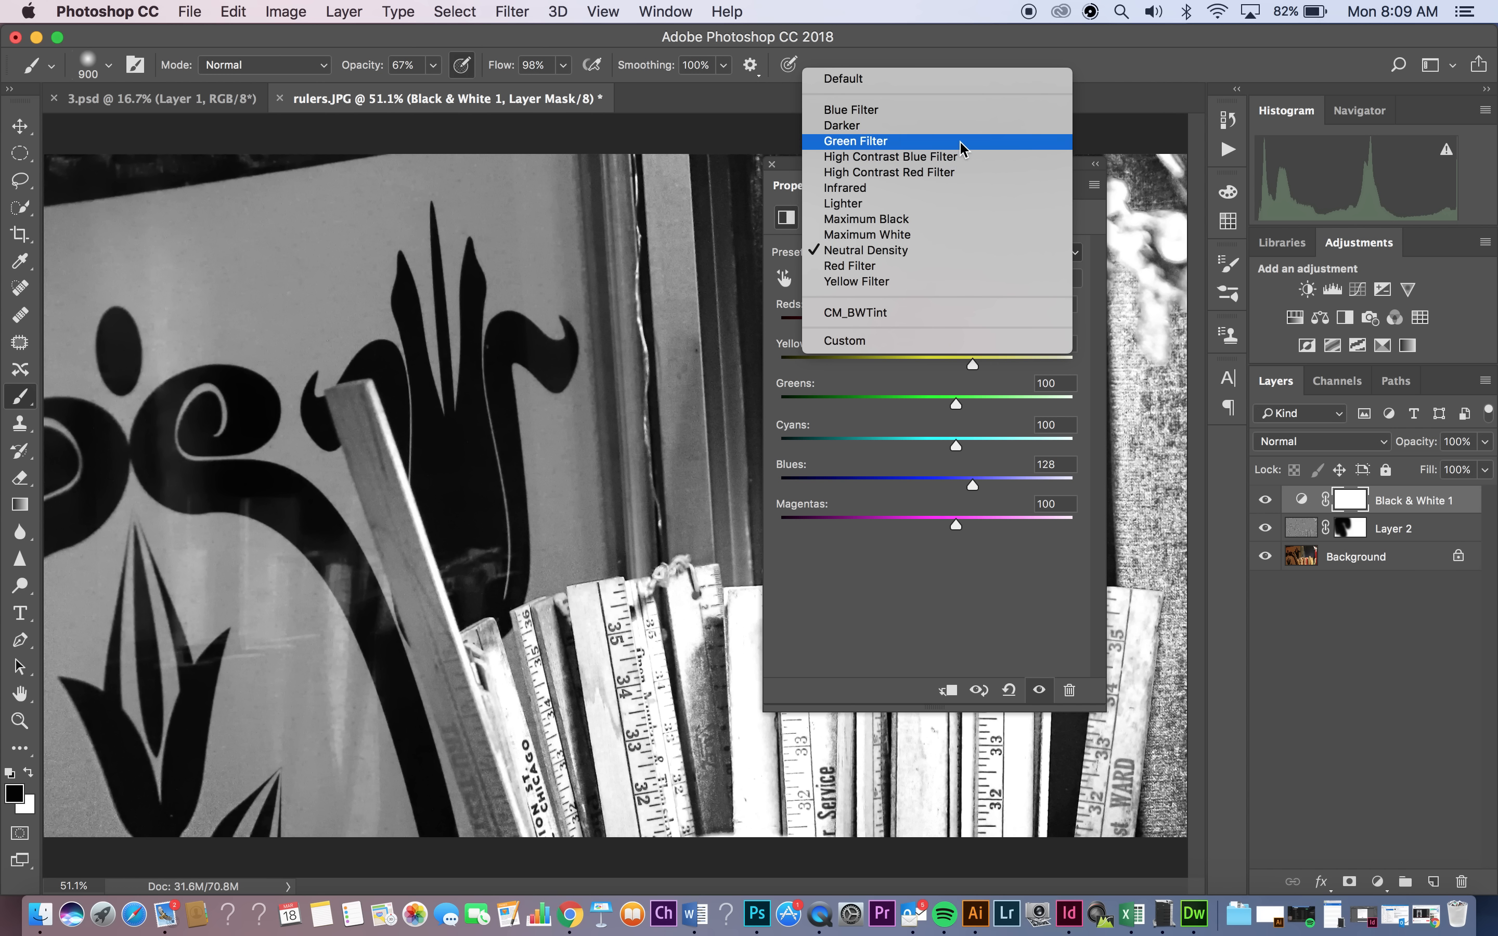
click(971, 127)
- Apply the Default preset to Black & White 1, then set Reds 19, Yellows 100, Greens 79, Cyans 17, Blues -30 and Magentas 58
click(967, 251)
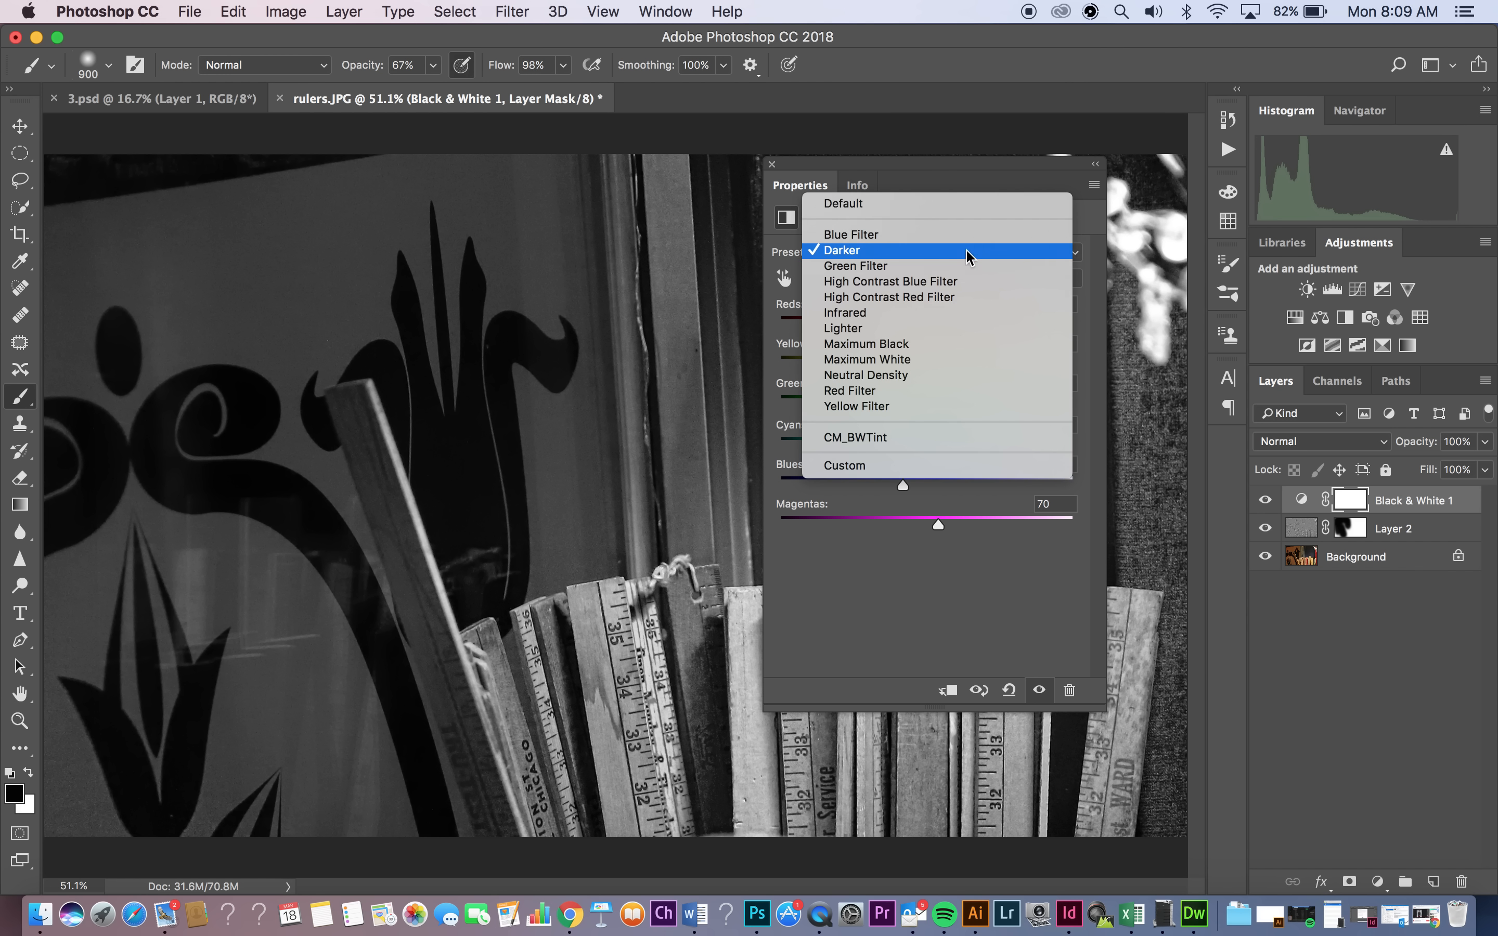
click(963, 212)
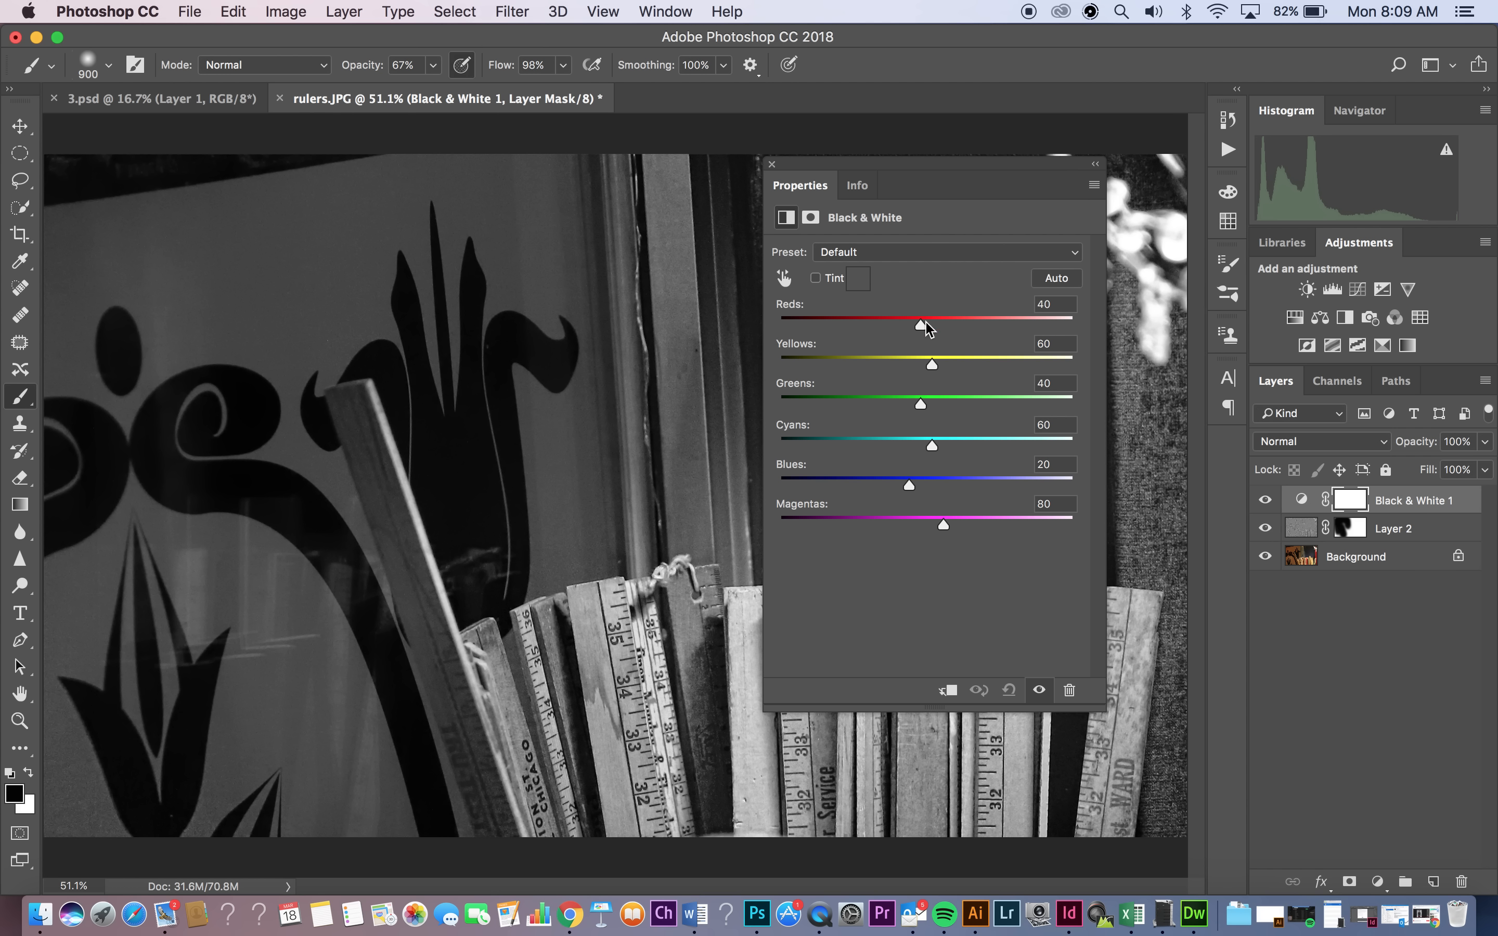
drag(917, 329, 956, 367)
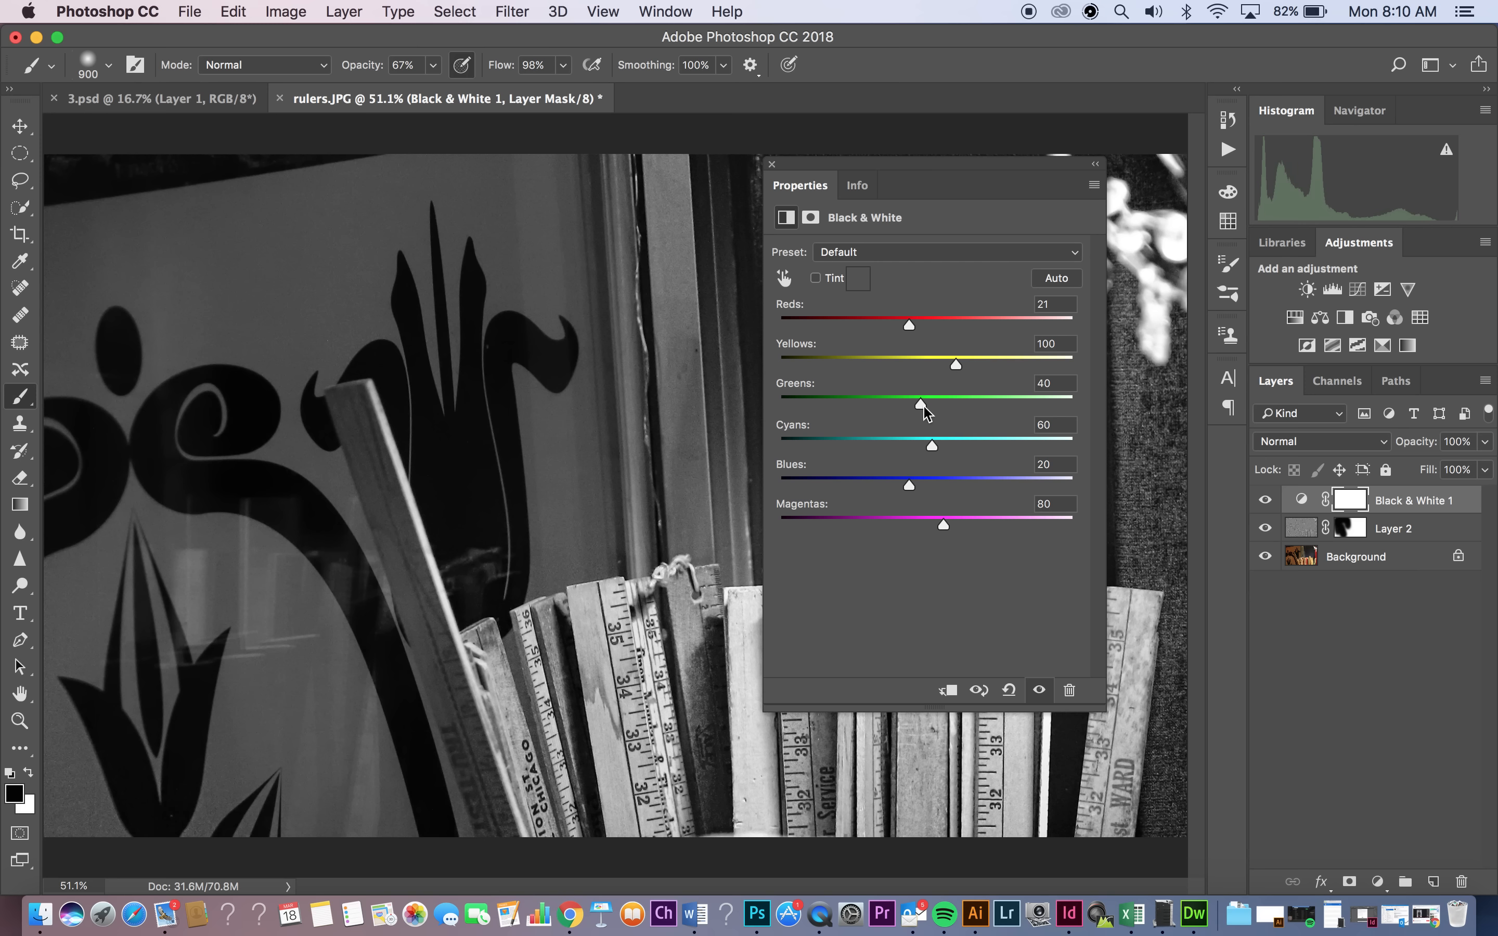
drag(924, 410, 932, 525)
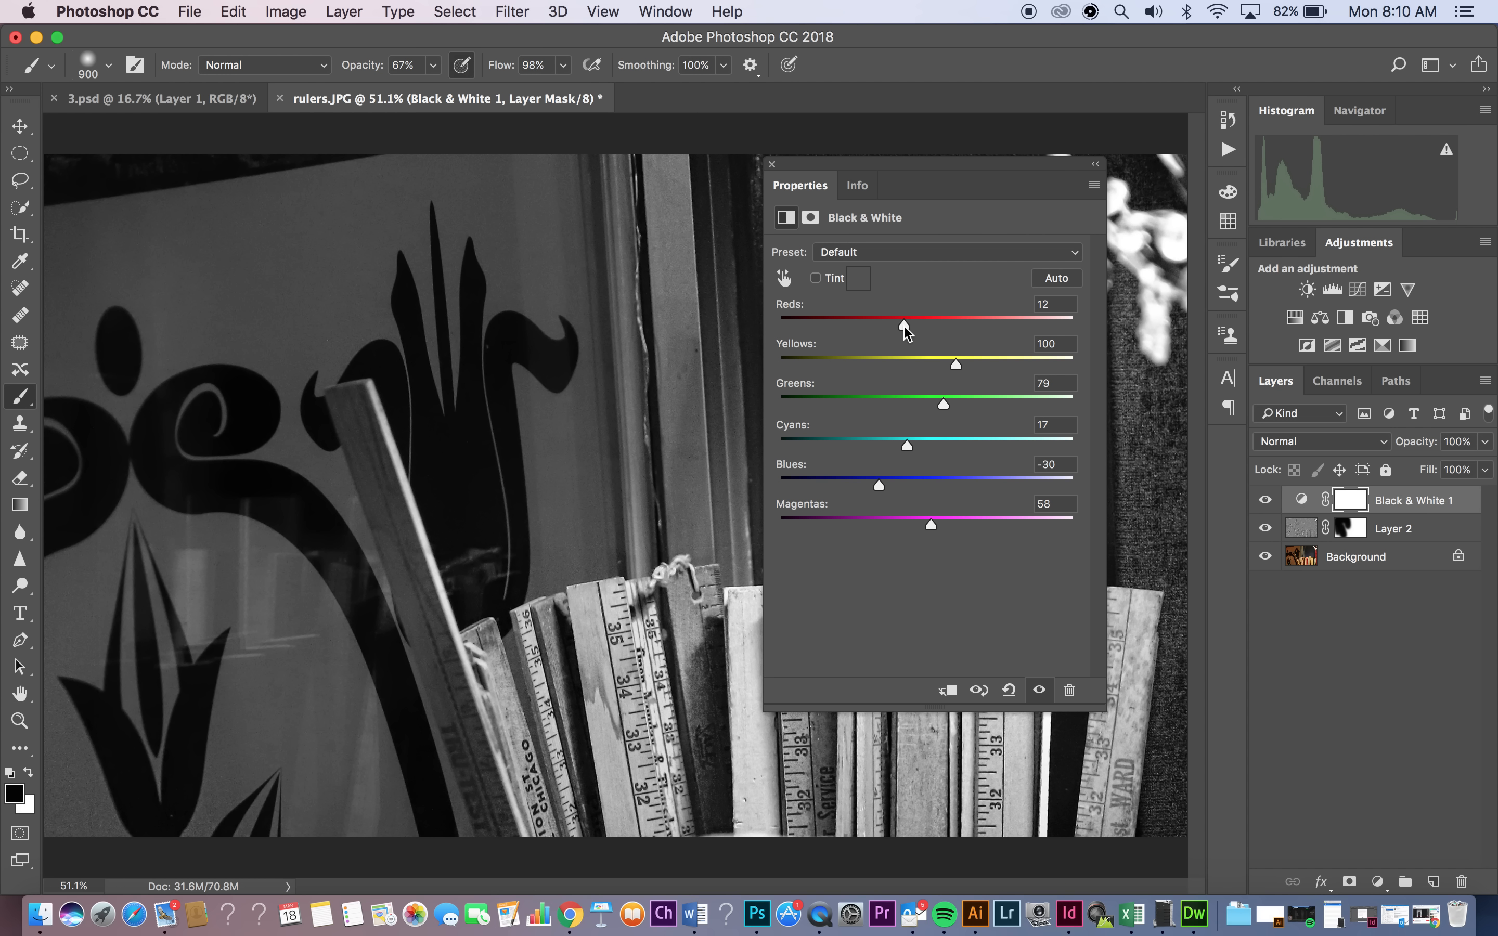
drag(904, 327, 909, 328)
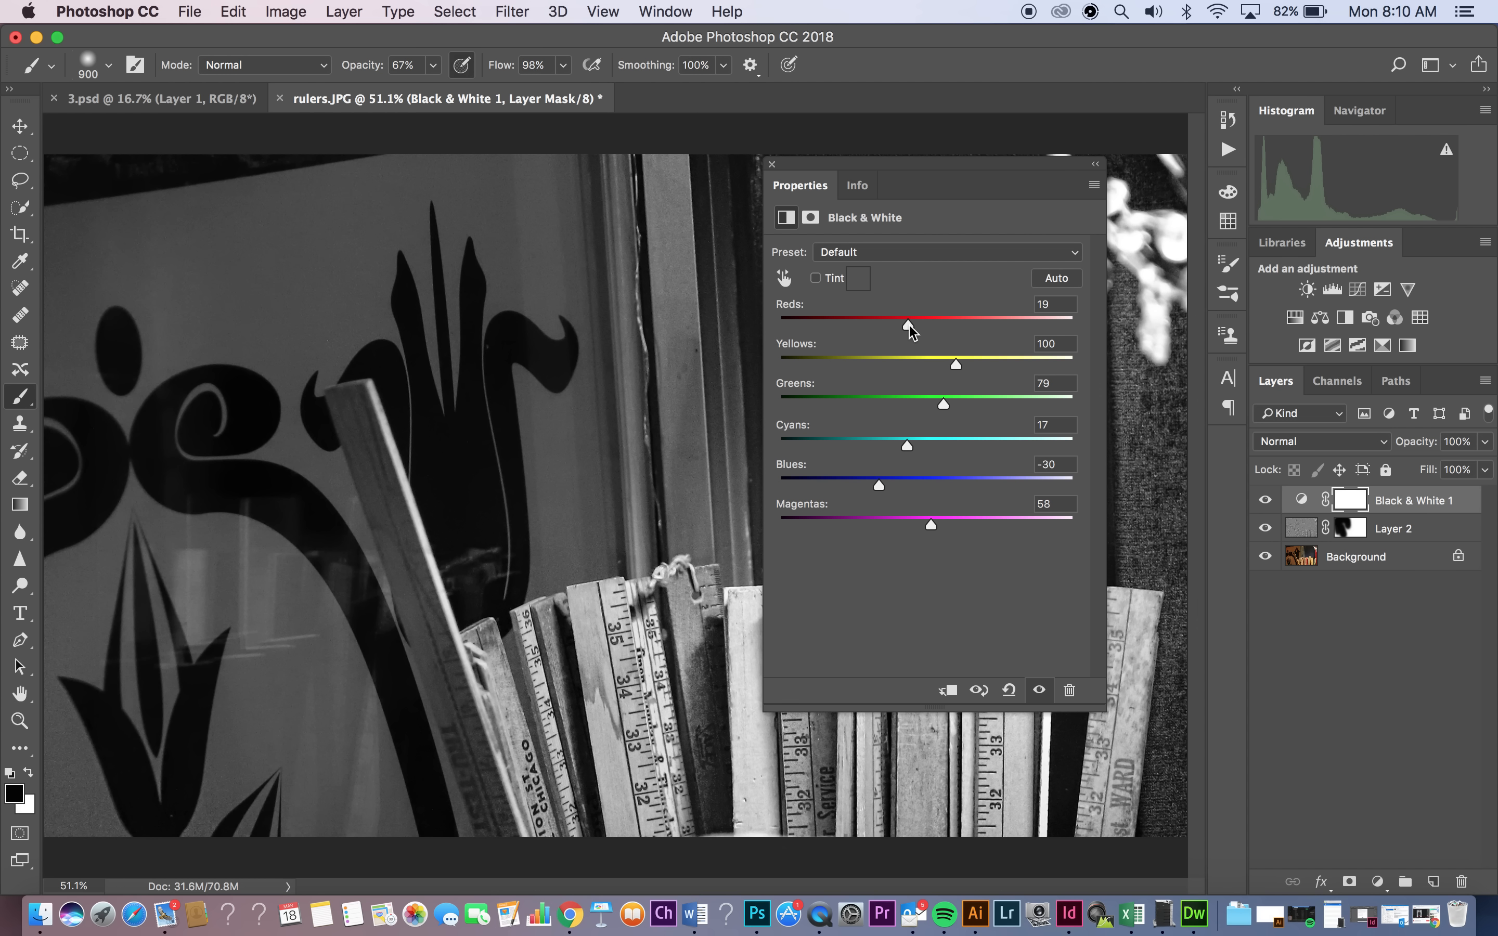
click(772, 164)
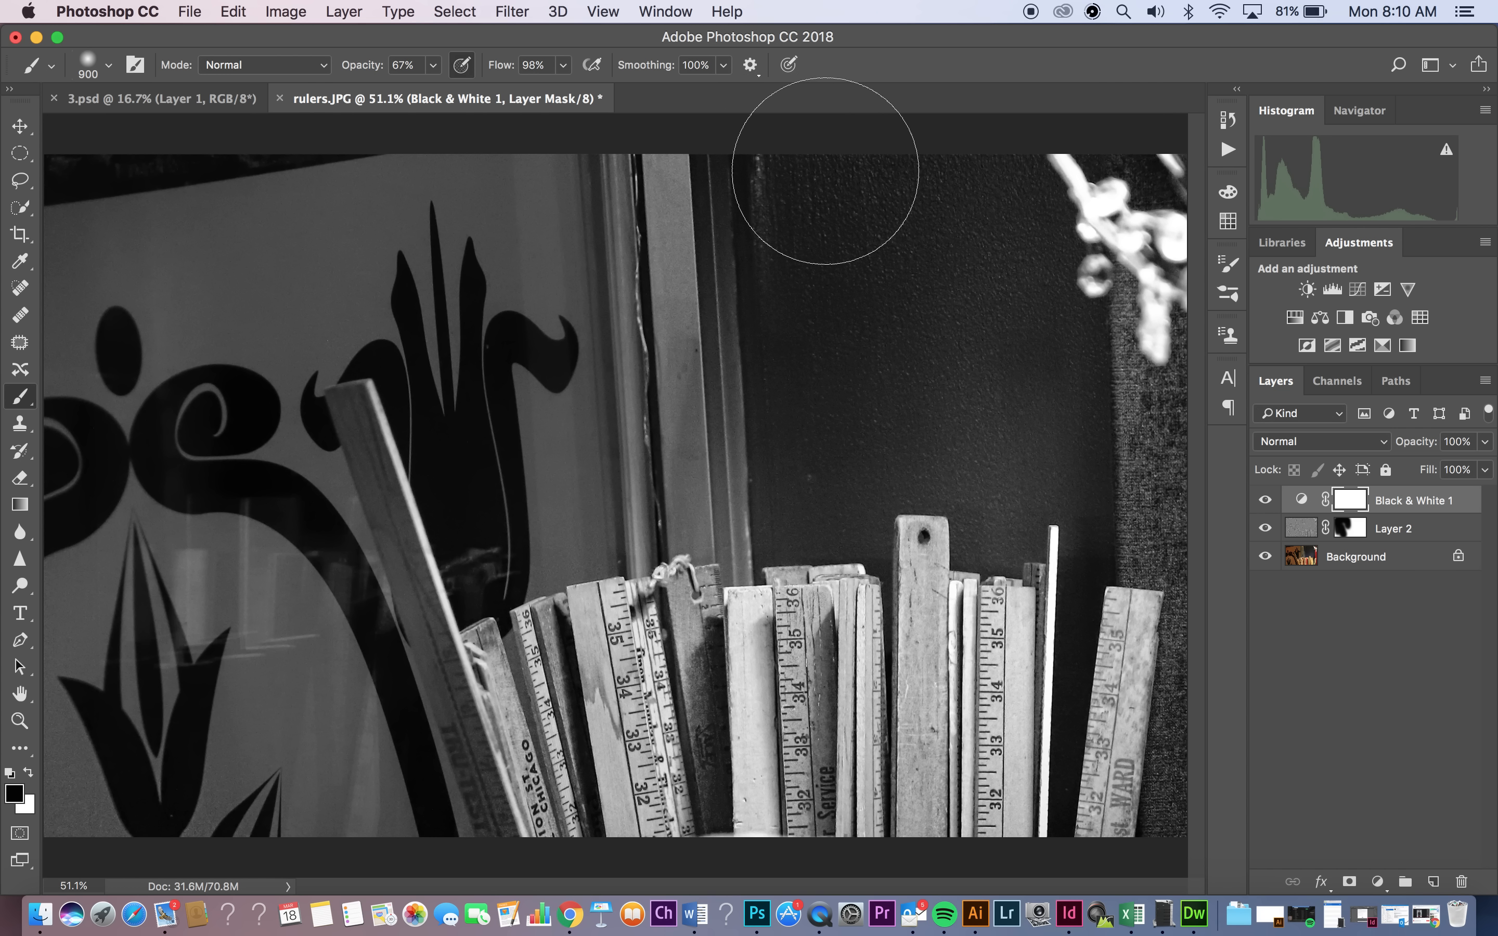
- Hide and show the Black & White 1 layer twice to compare the color and monochrome versions
click(1266, 501)
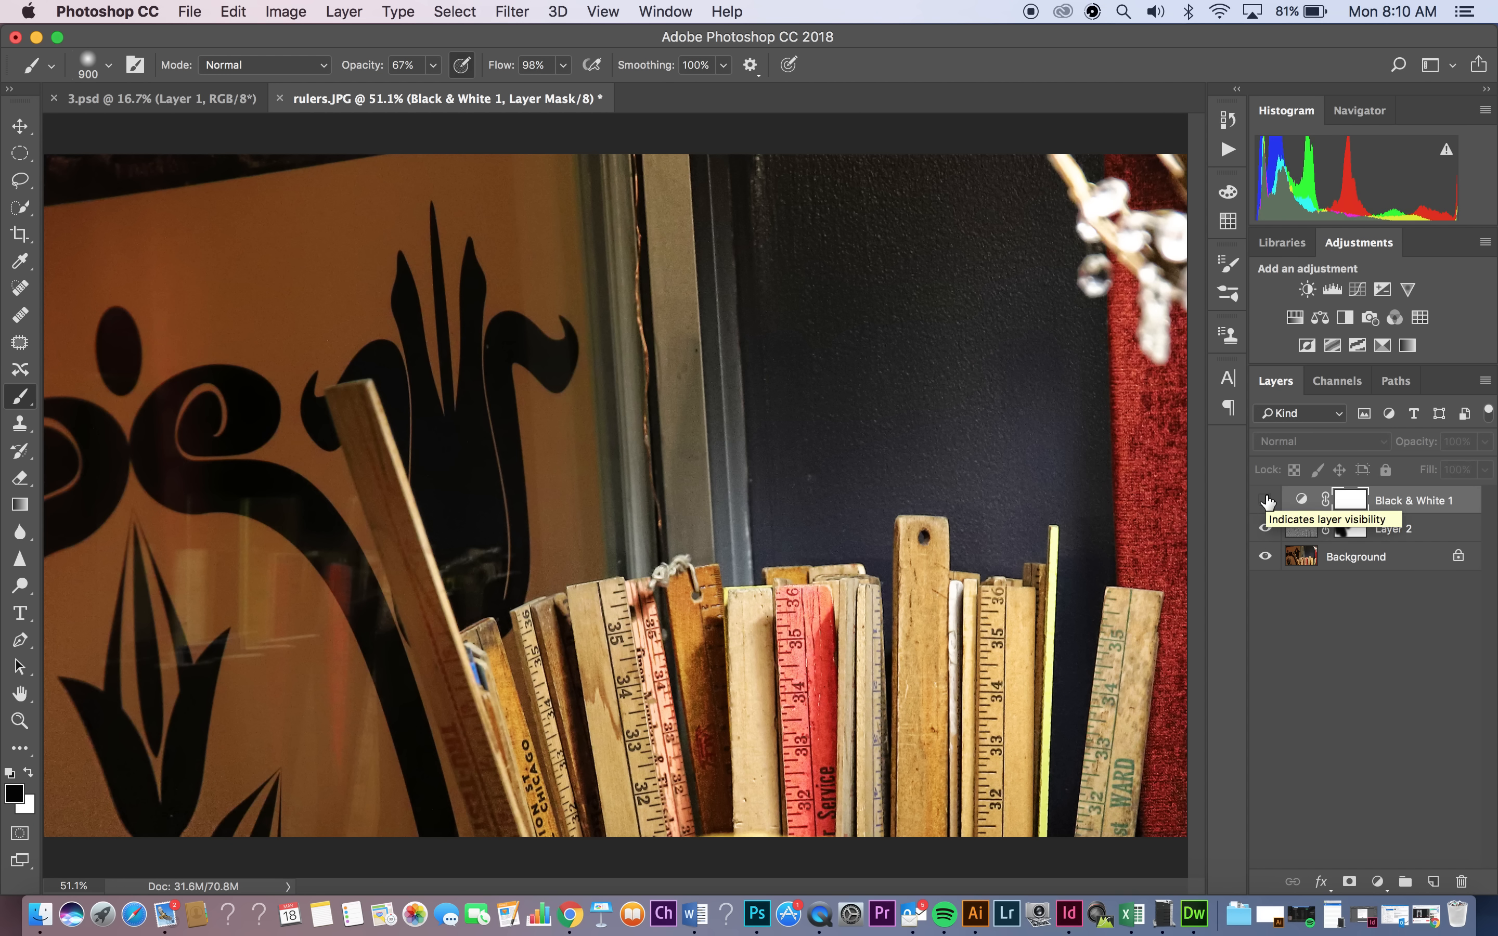
click(1266, 501)
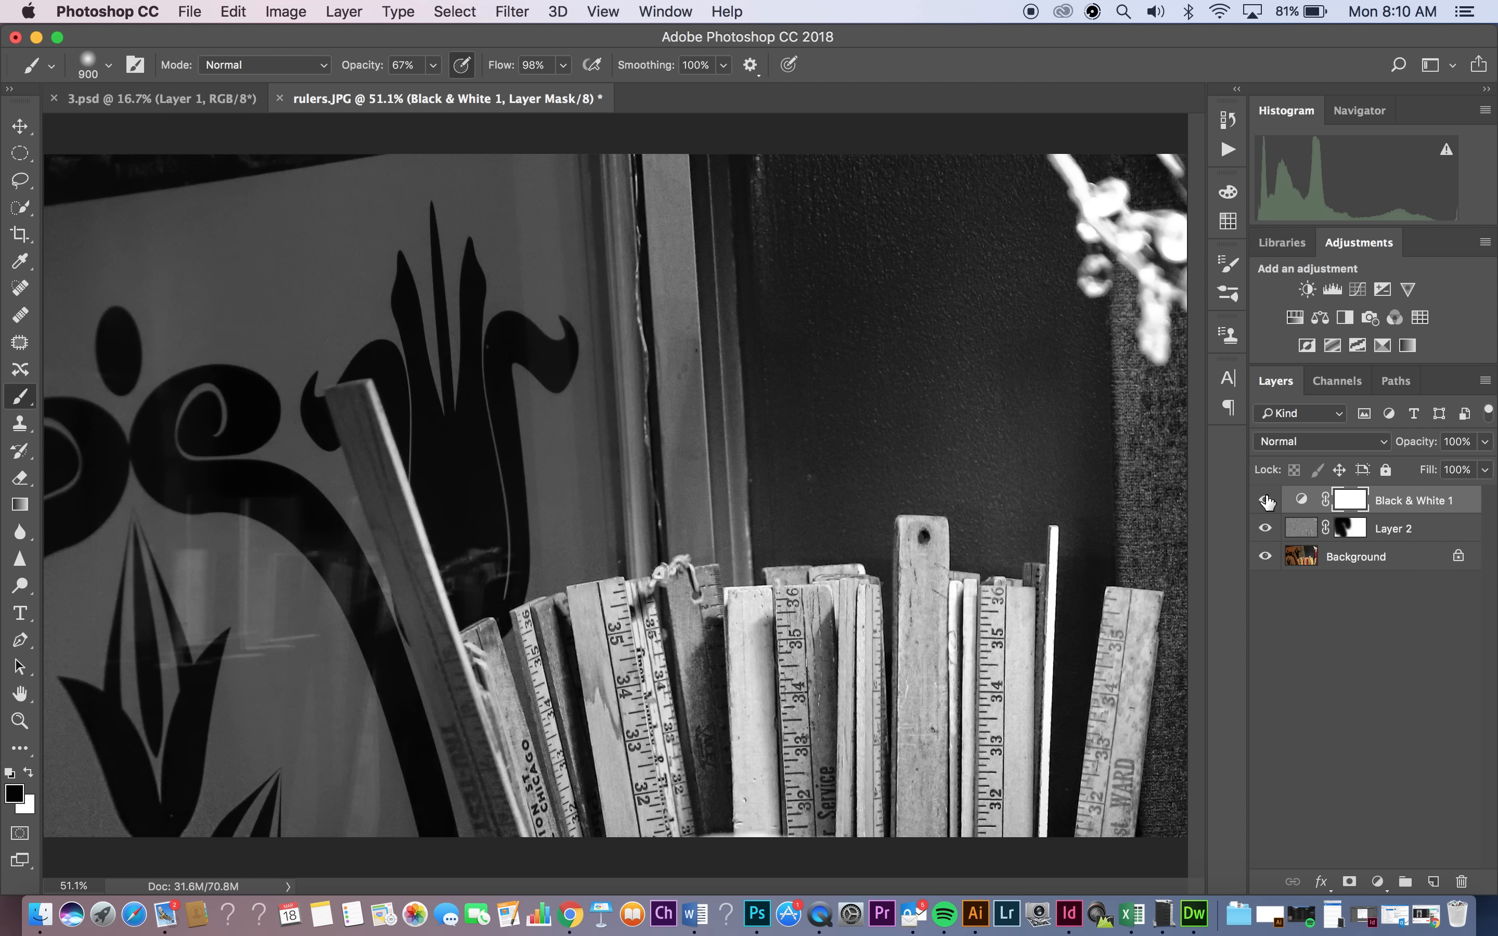
click(1266, 501)
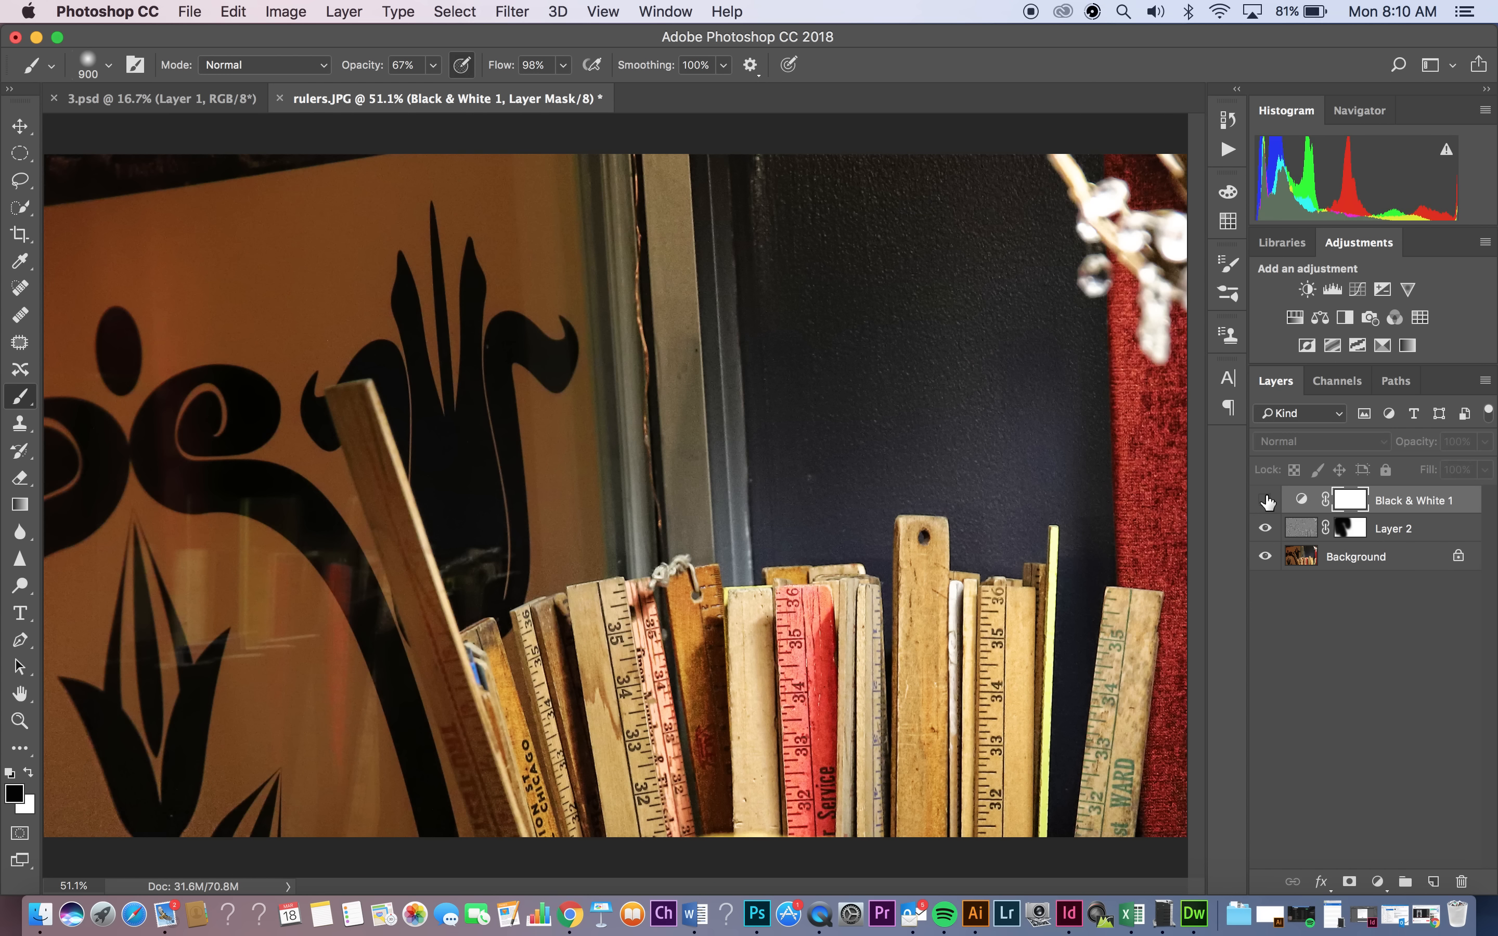
click(1267, 501)
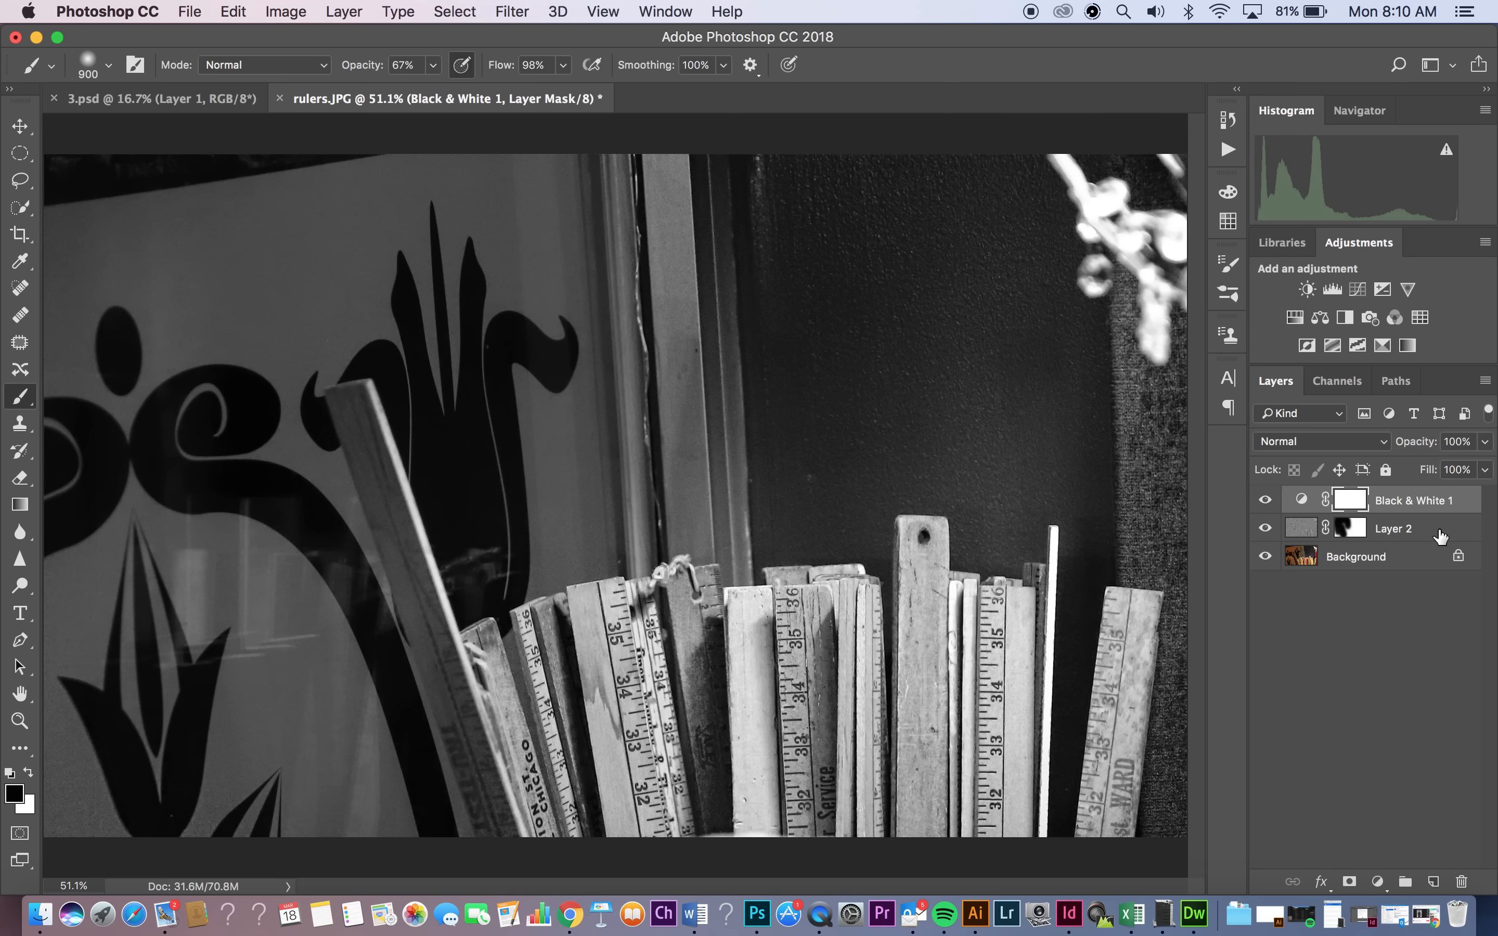
- Delete the Black & White 1 adjustment layer and undo the deletion
key(Delete)
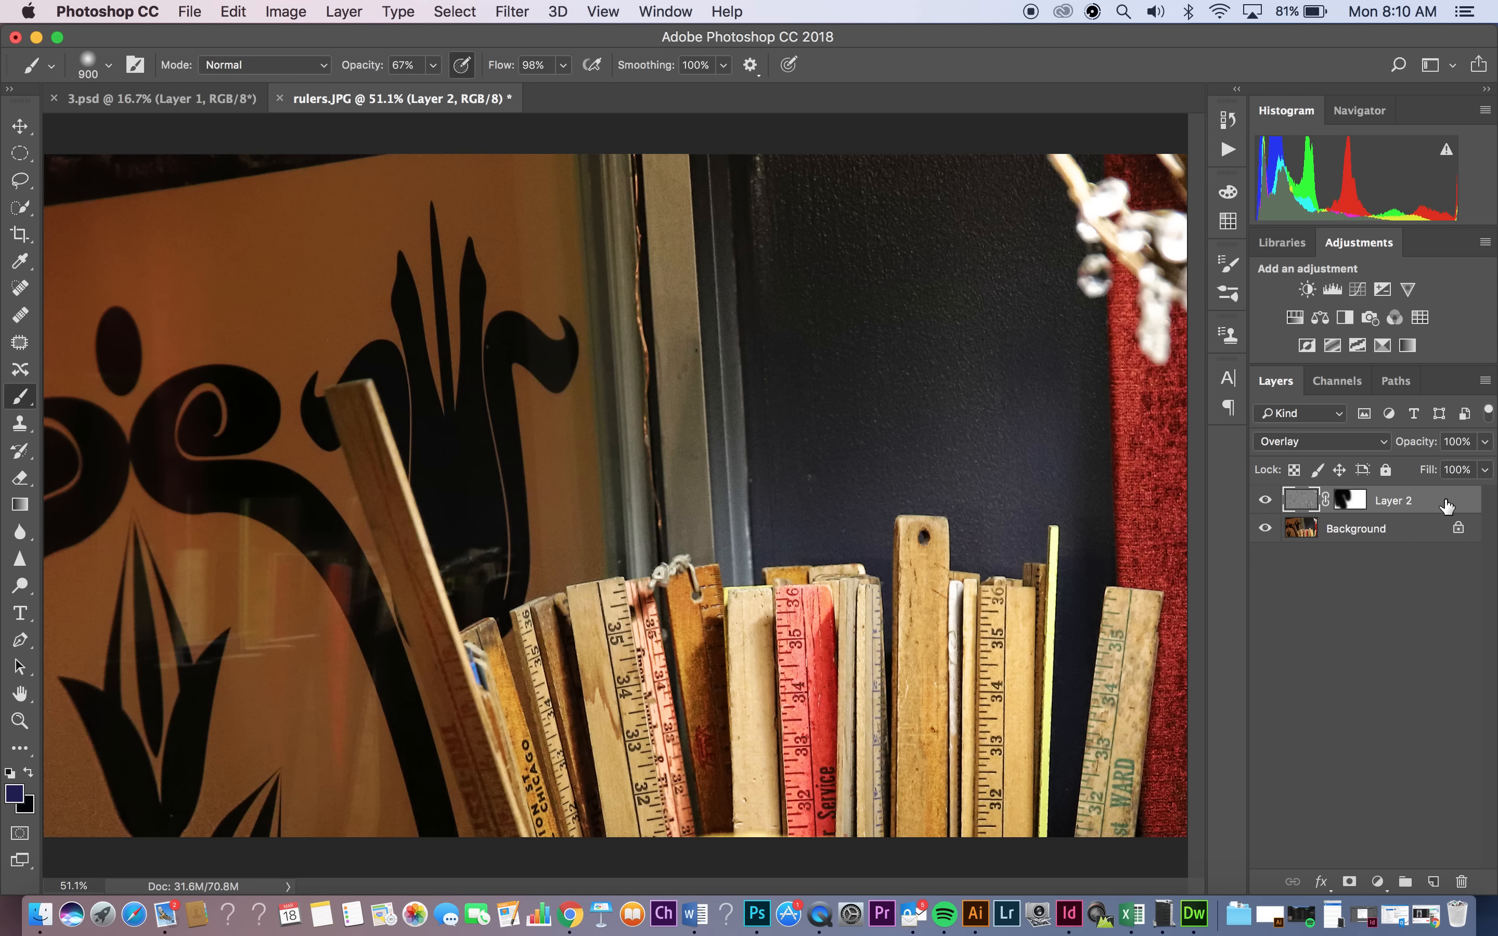
key(super+z)
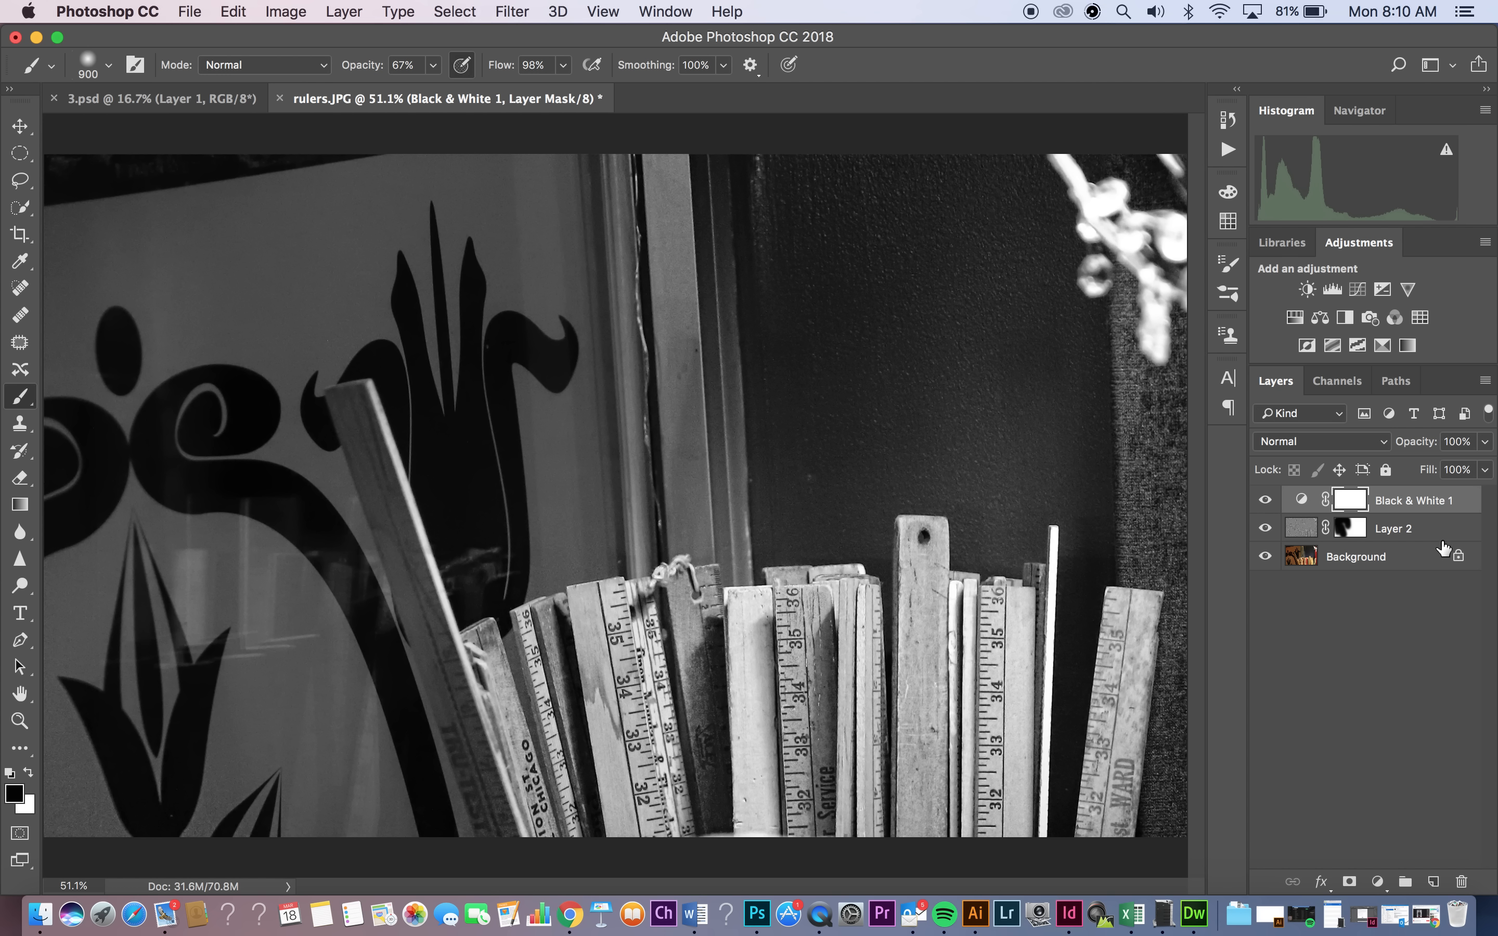
- Toggle the visibility of Layer 2 and of Black & White 1 to compare the photo with and without each effect
click(1267, 529)
click(1266, 529)
click(1266, 529)
click(1265, 501)
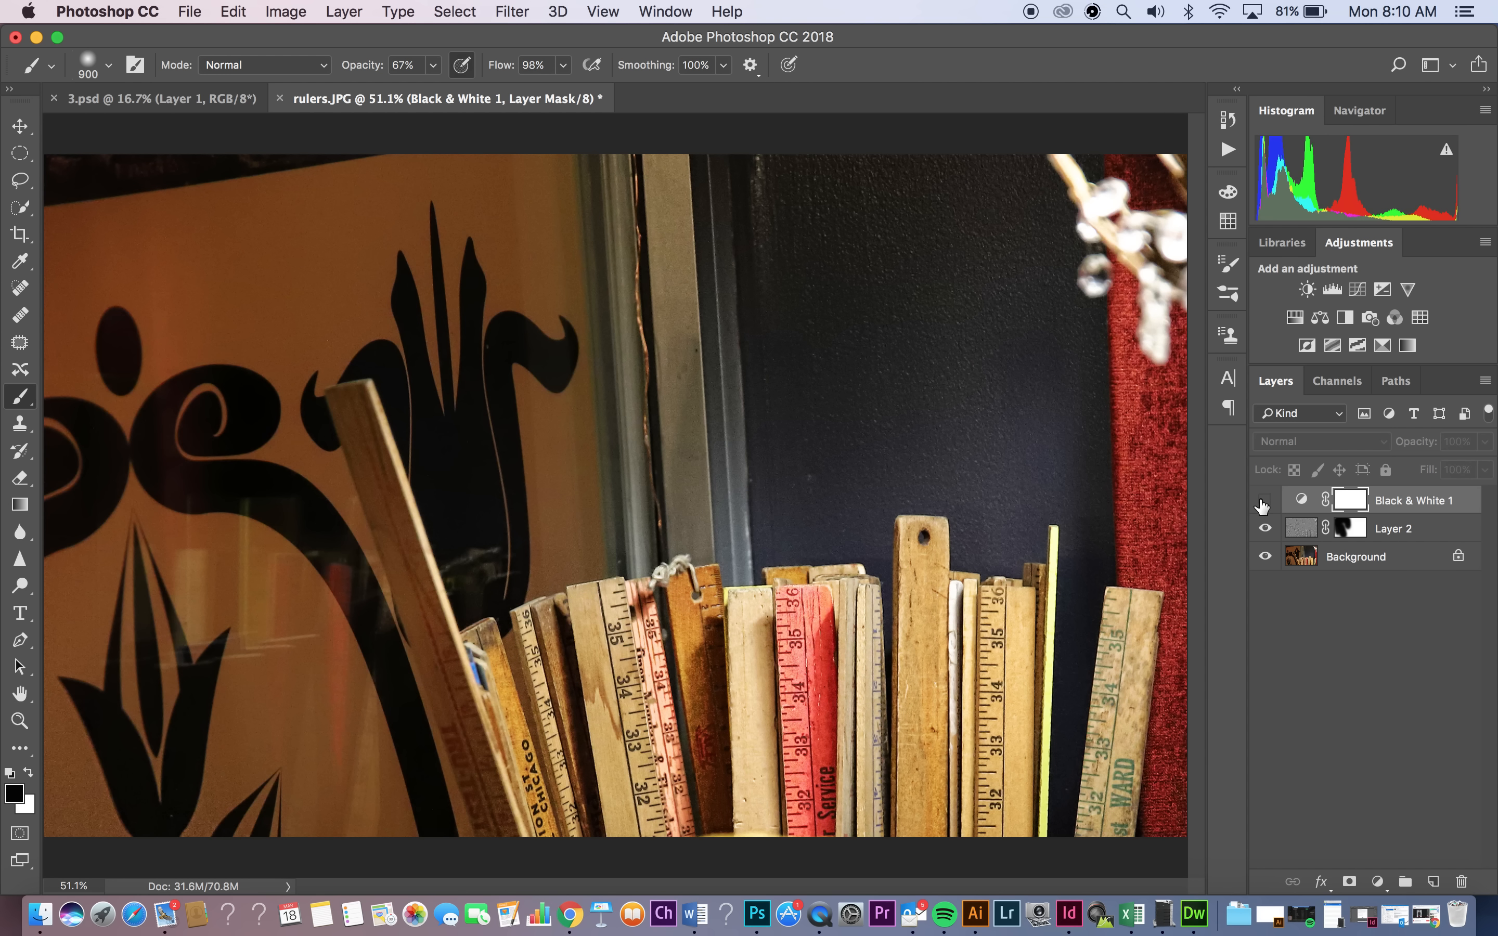
click(1264, 501)
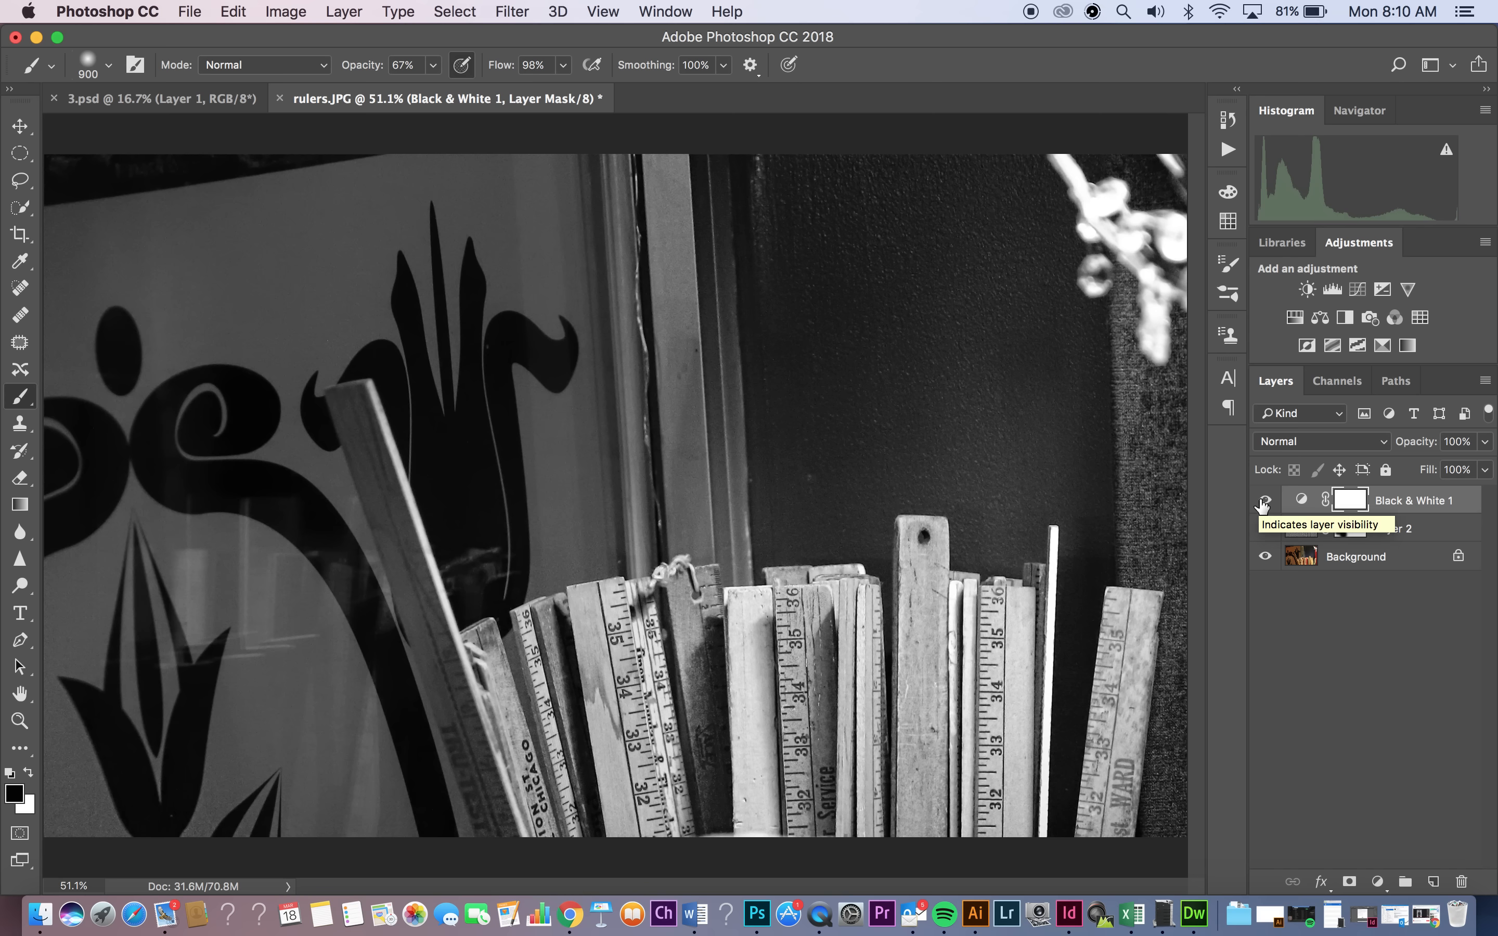
click(1265, 501)
click(1264, 502)
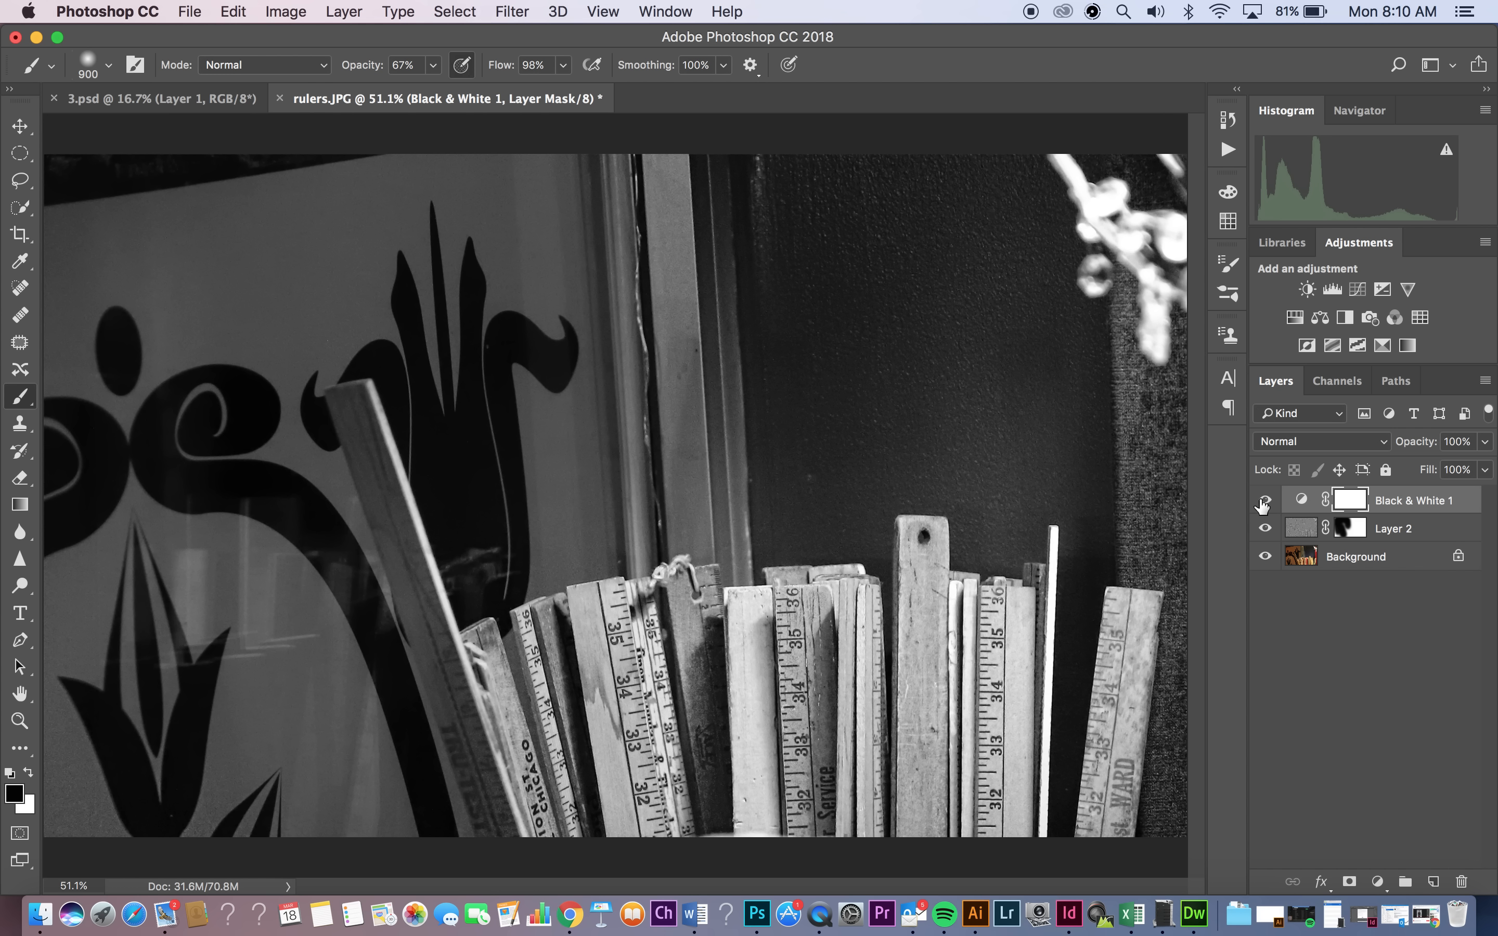